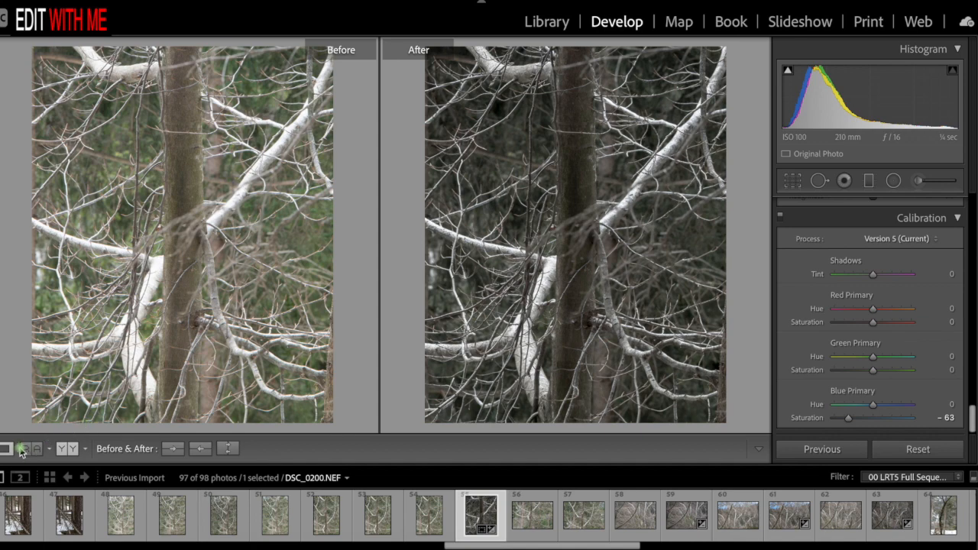
- Leave the before/after comparison for the single-photo view and reset all develop adjustments on DSC_0200.NEF
{"action": "left_click", "coordinate": [6, 450]}
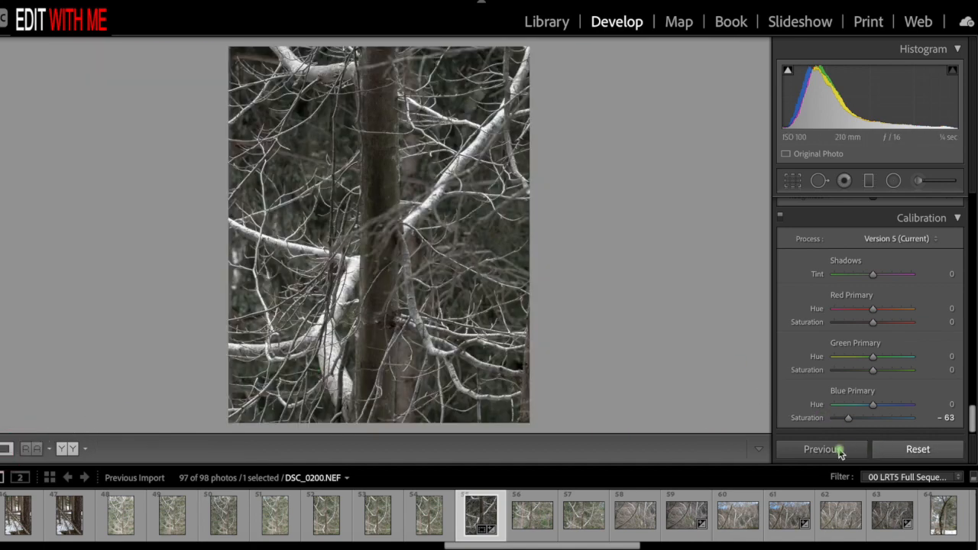
{"action": "left_click", "coordinate": [914, 451]}
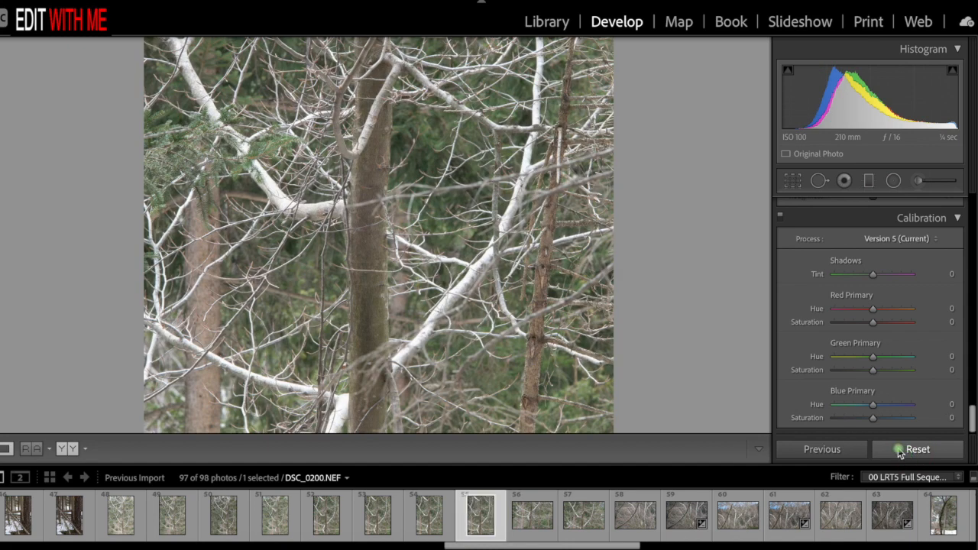
{"action": "left_click", "coordinate": [567, 298]}
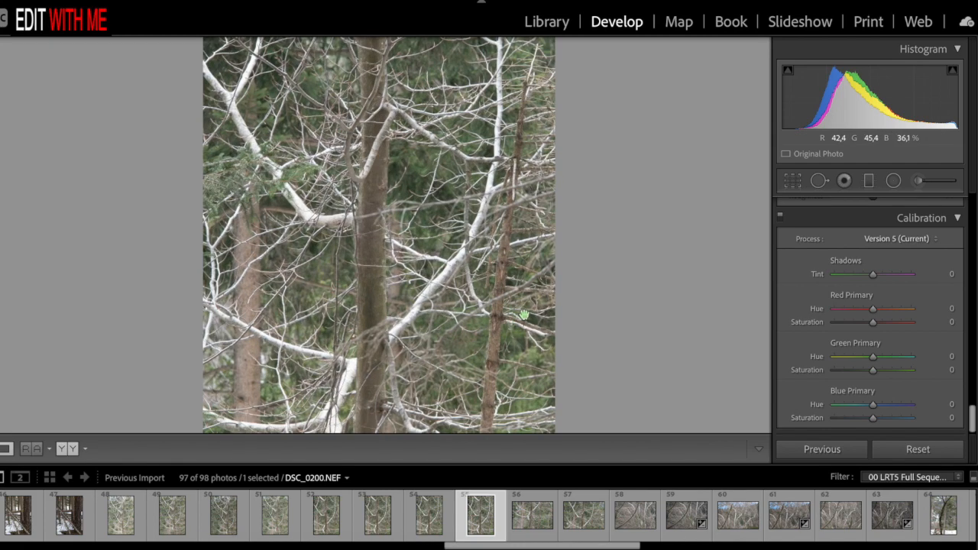
{"action": "left_click", "coordinate": [527, 315]}
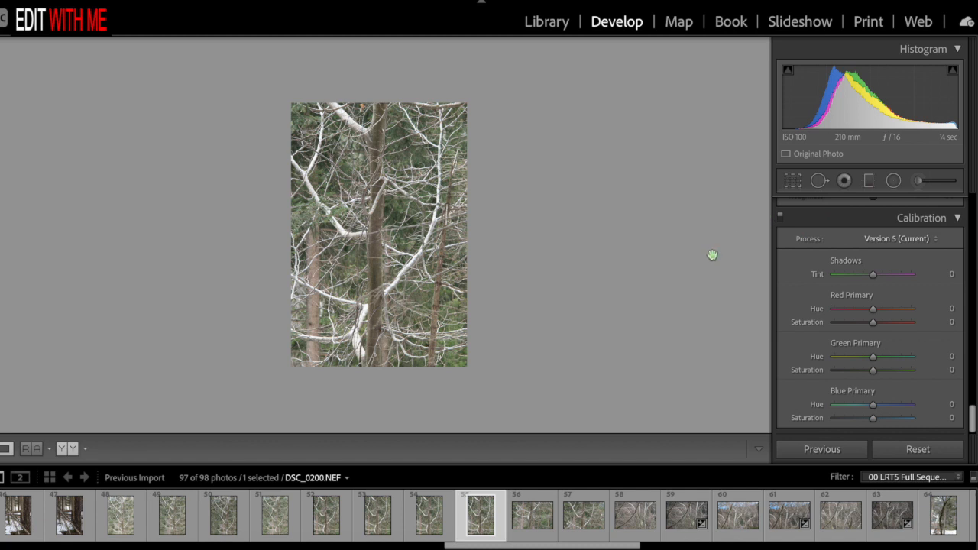
- Start cropping the photo with the aspect ratio set to 4 x 5 / 8 x 10
{"action": "scroll", "coordinate": [857, 306], "scroll_direction": "up", "scroll_amount": 15}
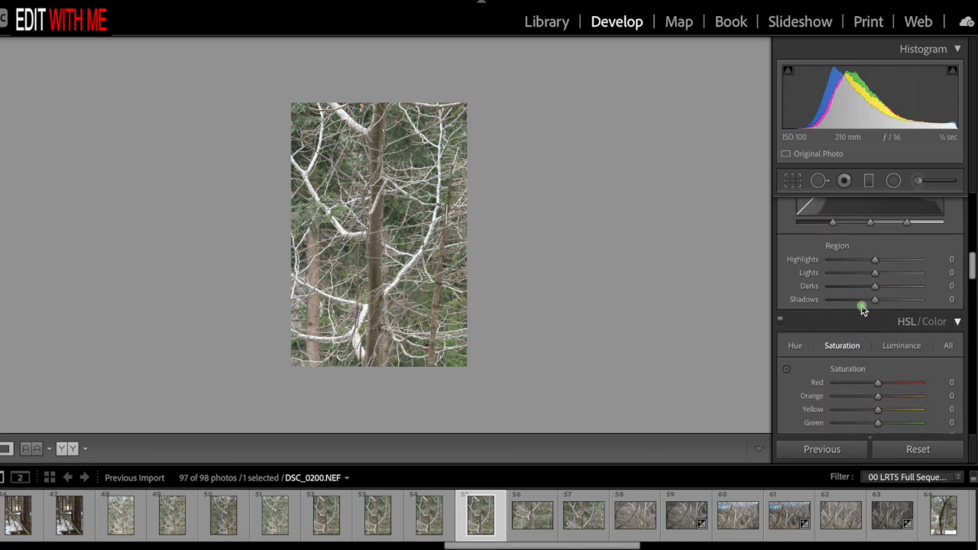
{"action": "scroll", "coordinate": [862, 308], "scroll_direction": "up", "scroll_amount": 6}
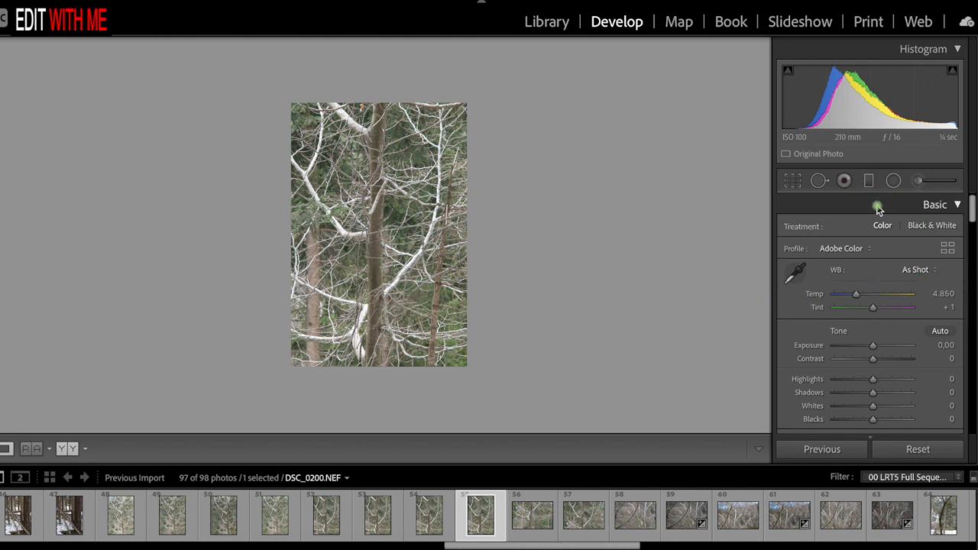
{"action": "left_click", "coordinate": [794, 183]}
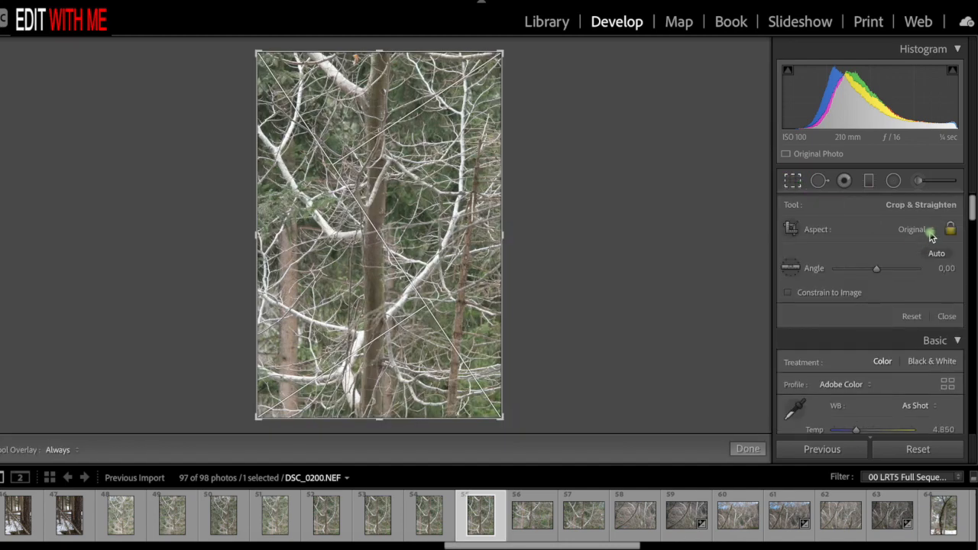
{"action": "left_click", "coordinate": [925, 230]}
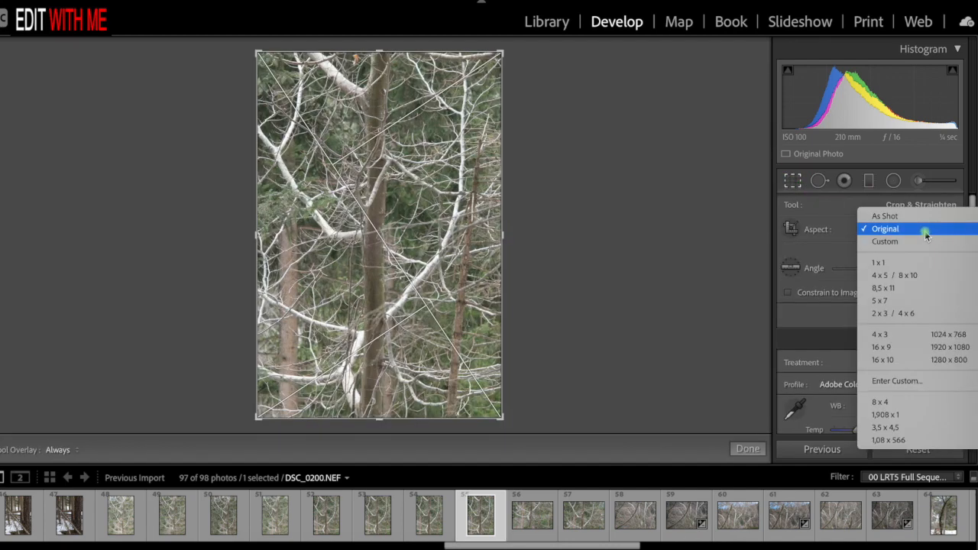
{"action": "left_click", "coordinate": [913, 278]}
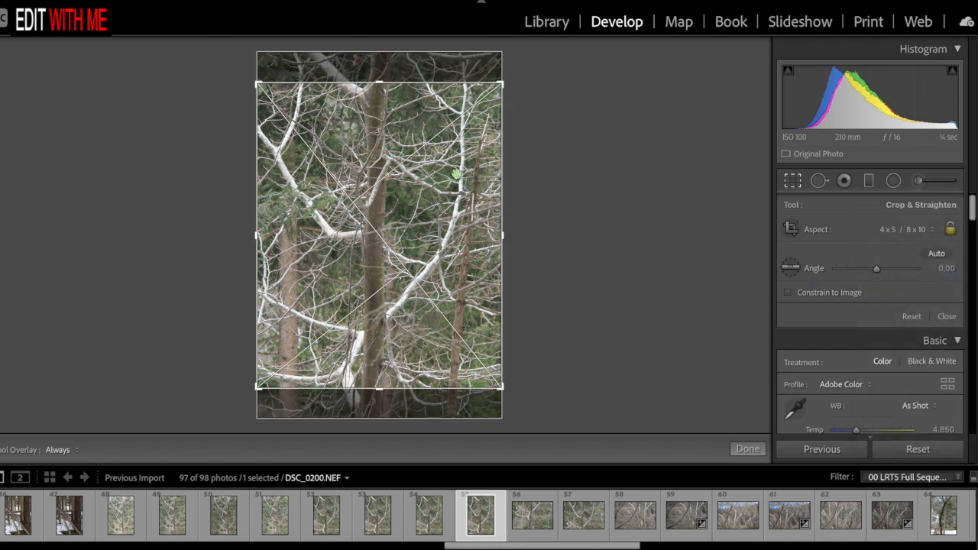
- Tighten and reposition the crop around the trunk and white branches in the photo's lower part, and apply it
{"action": "left_click_drag", "start_coordinate": [503, 86], "coordinate": [486, 110]}
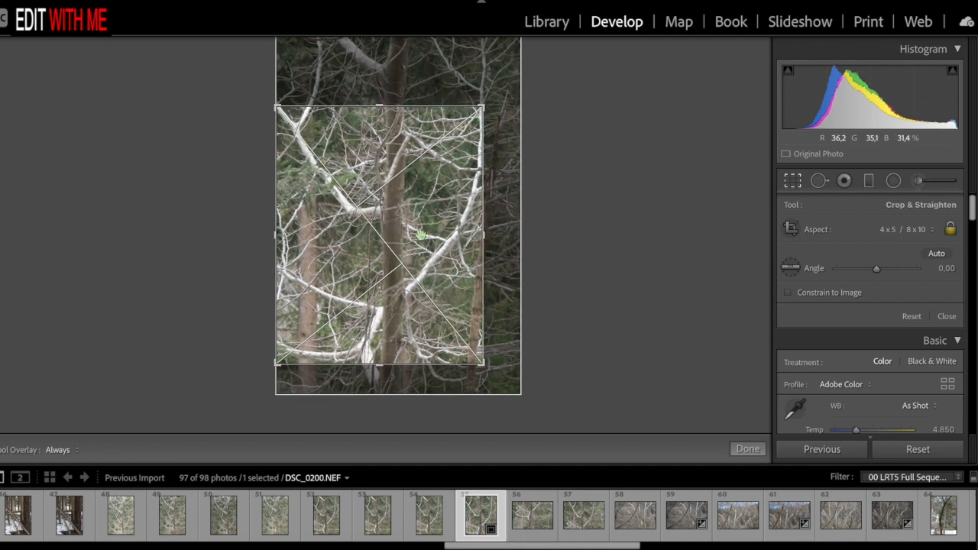
{"action": "left_click_drag", "start_coordinate": [398, 252], "coordinate": [318, 188]}
{"action": "left_click_drag", "start_coordinate": [276, 107], "coordinate": [289, 120]}
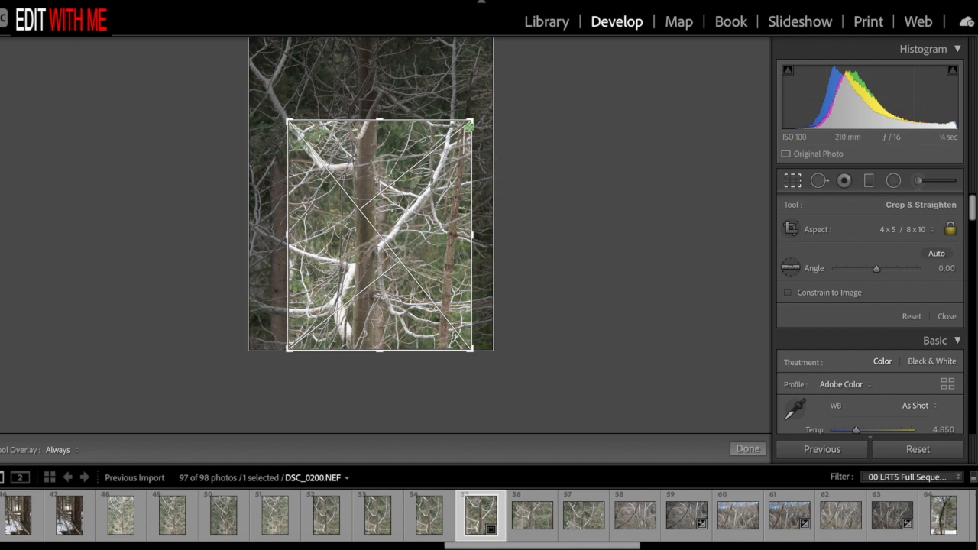
{"action": "left_click_drag", "start_coordinate": [471, 121], "coordinate": [454, 133]}
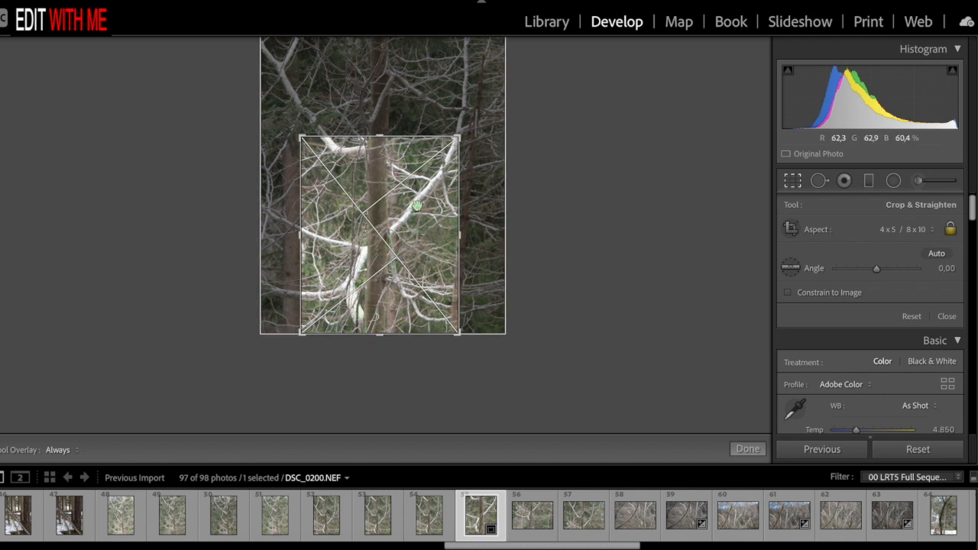
{"action": "key", "text": "Return"}
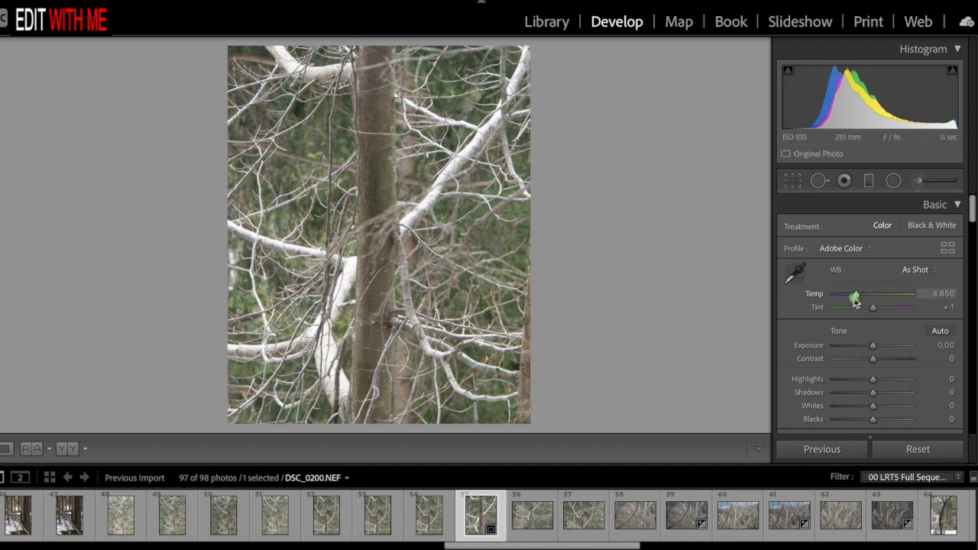
- Set the white balance temperature to 4,800
{"action": "left_click", "coordinate": [940, 294]}
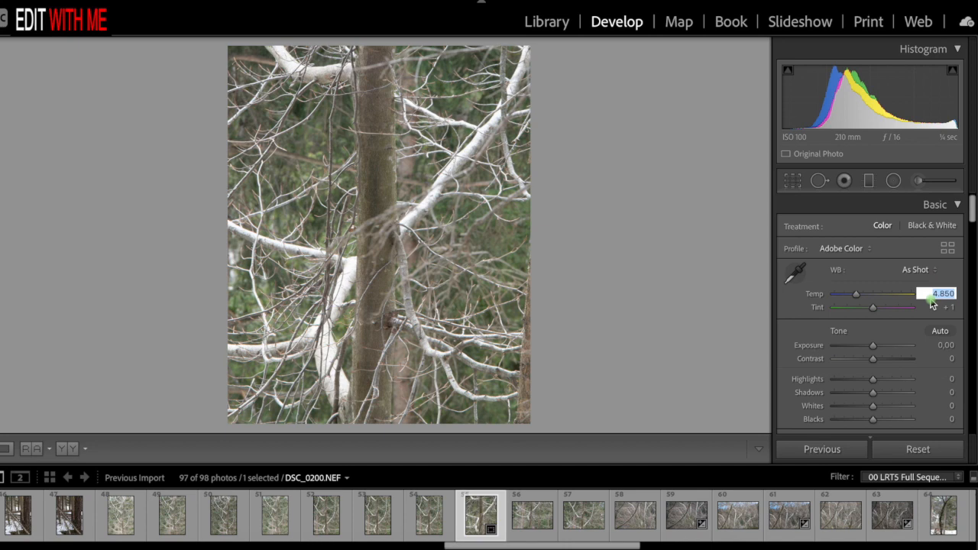
{"action": "type", "text": "4.000"}
{"action": "key", "text": "Return"}
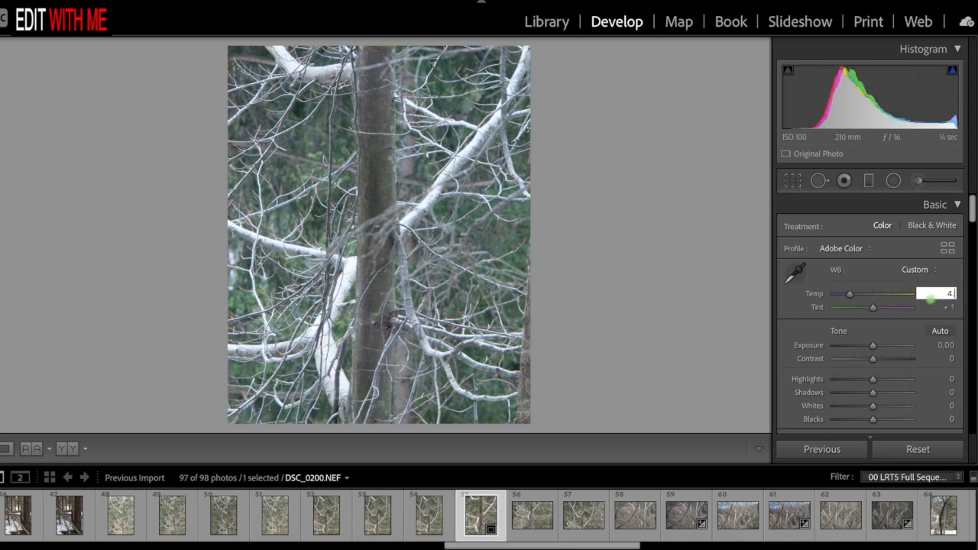
{"action": "key", "text": "Return"}
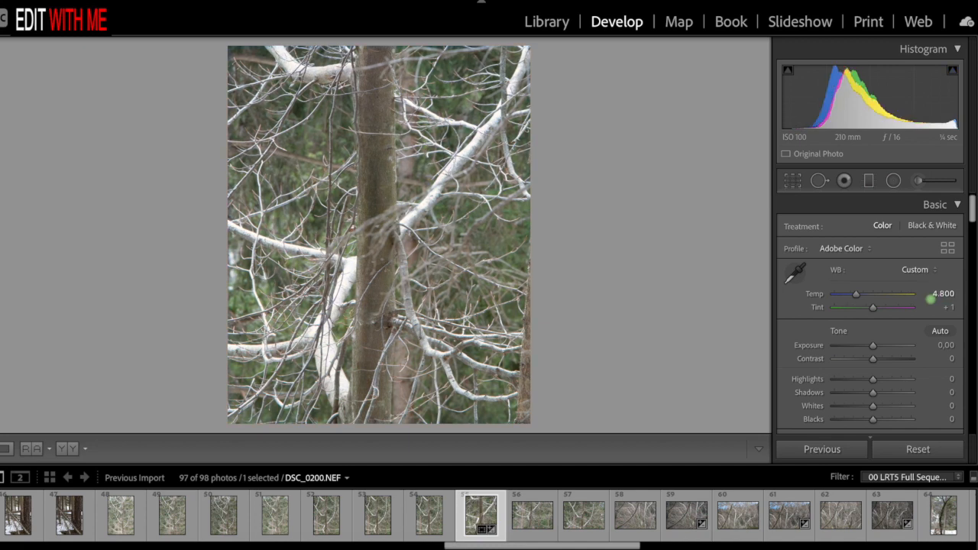
- Set the white balance tint to -4
{"action": "left_click", "coordinate": [951, 307]}
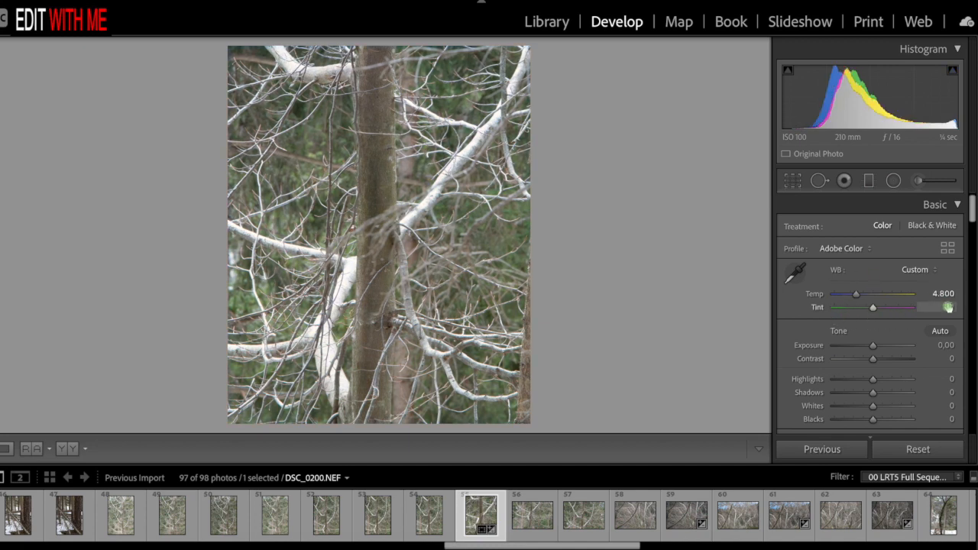
{"action": "left_click", "coordinate": [951, 307]}
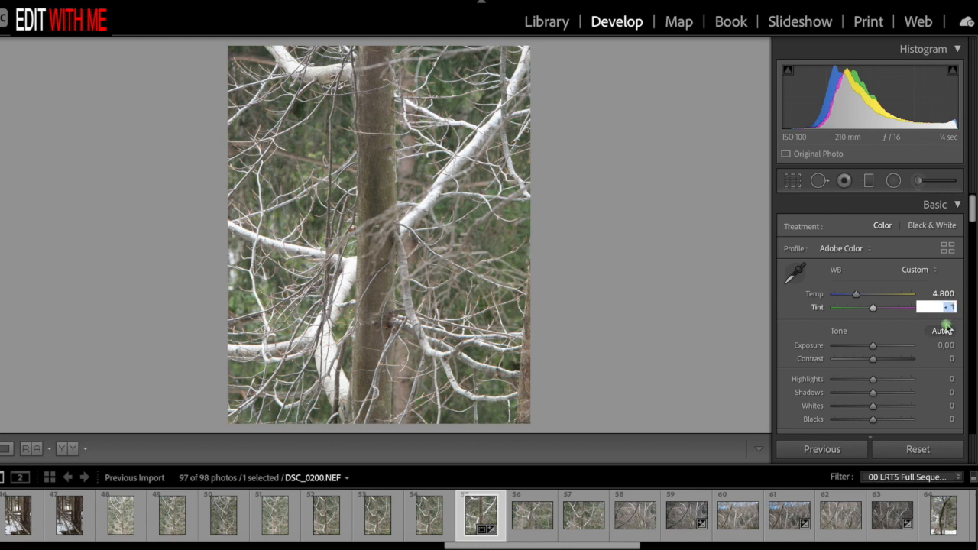
{"action": "type", "text": "-4"}
{"action": "key", "text": "Return"}
{"action": "key", "text": "Return"}
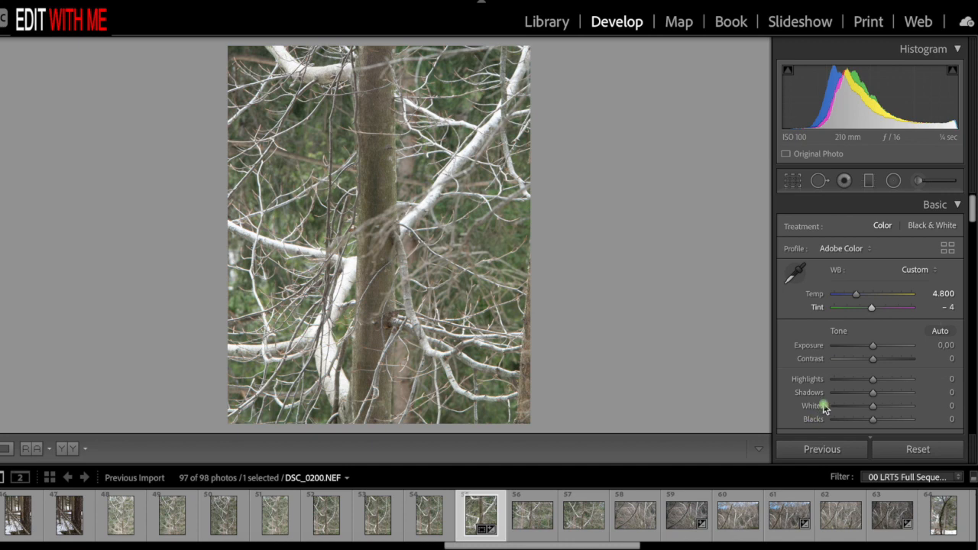
- Lower Exposure to -0.35 and raise Whites to +8
{"action": "left_click_drag", "start_coordinate": [871, 347], "coordinate": [869, 351]}
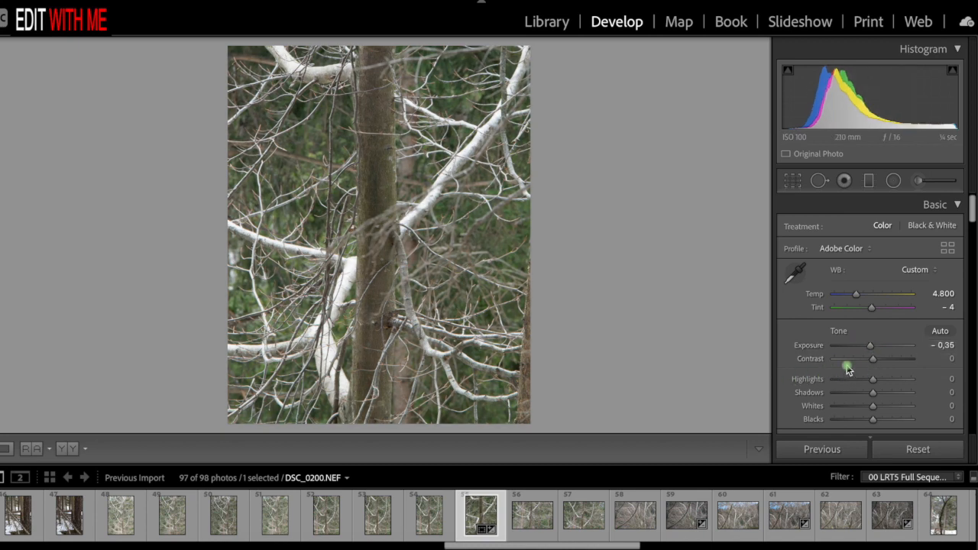
{"action": "scroll", "coordinate": [874, 358], "scroll_direction": "down", "scroll_amount": 1}
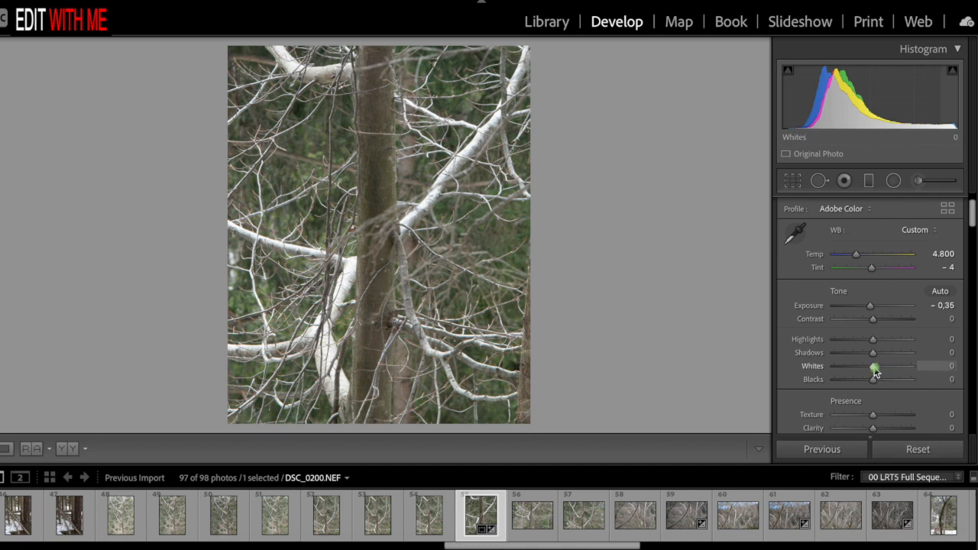
{"action": "mouse_move", "coordinate": [878, 370]}
{"action": "left_mouse_down"}
{"action": "mouse_move", "coordinate": [909, 370]}
{"action": "mouse_move", "coordinate": [883, 369]}
{"action": "left_mouse_up"}
- Lower Highlights to -66, checking the detail in the bright white branch beside the trunk up close
{"action": "left_click", "coordinate": [380, 303]}
{"action": "key", "text": "ctrl+equal"}
{"action": "key", "text": "ctrl+equal"}
{"action": "key", "text": "ctrl+equal"}
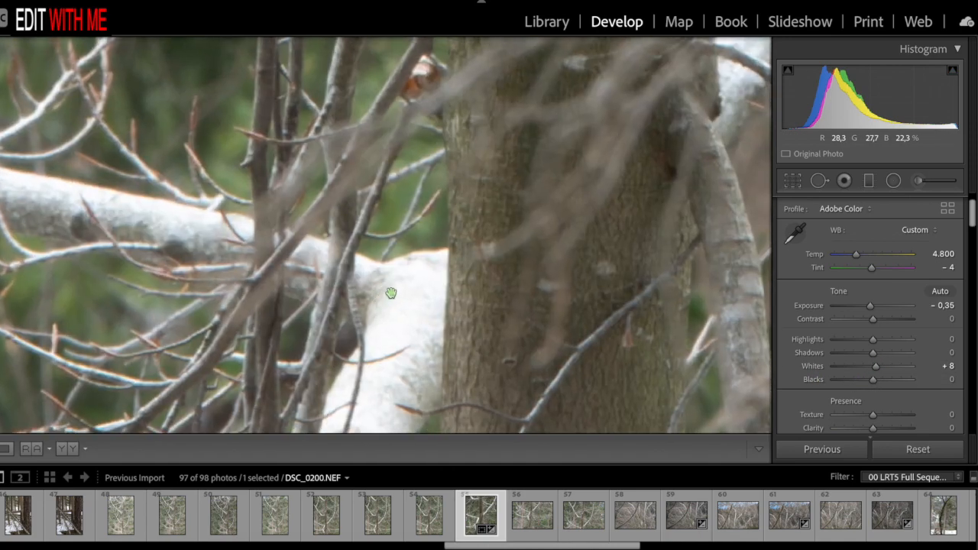
{"action": "left_click_drag", "start_coordinate": [398, 348], "coordinate": [405, 262]}
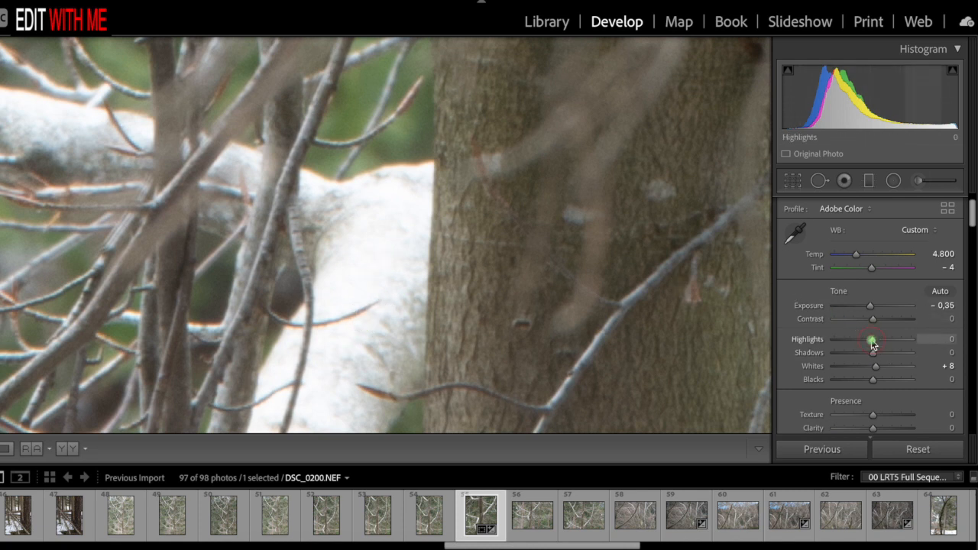
{"action": "mouse_move", "coordinate": [866, 339]}
{"action": "left_mouse_down"}
{"action": "mouse_move", "coordinate": [835, 343]}
{"action": "mouse_move", "coordinate": [874, 344]}
{"action": "mouse_move", "coordinate": [851, 346]}
{"action": "left_mouse_up"}
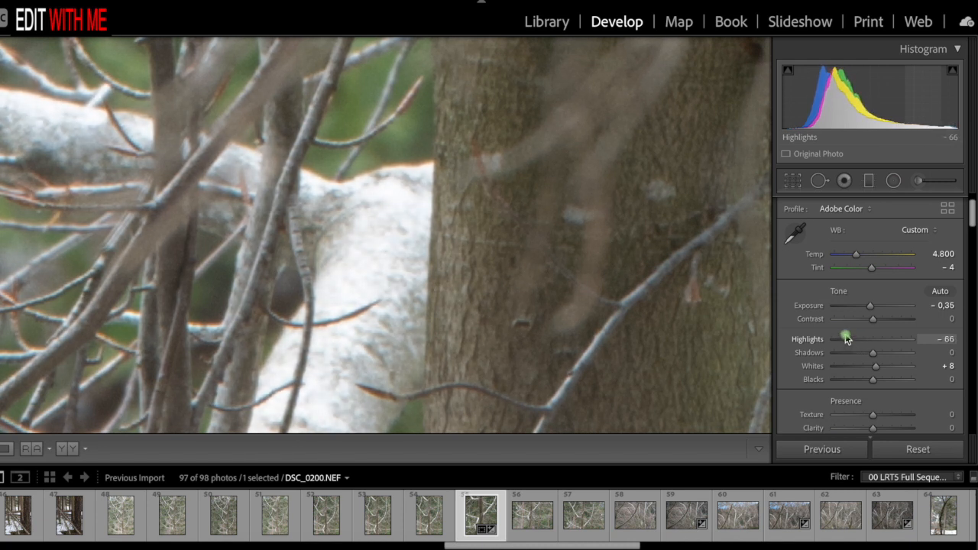
- Lower Blacks to -49, judging the effect on the whole photo
{"action": "left_click", "coordinate": [604, 305]}
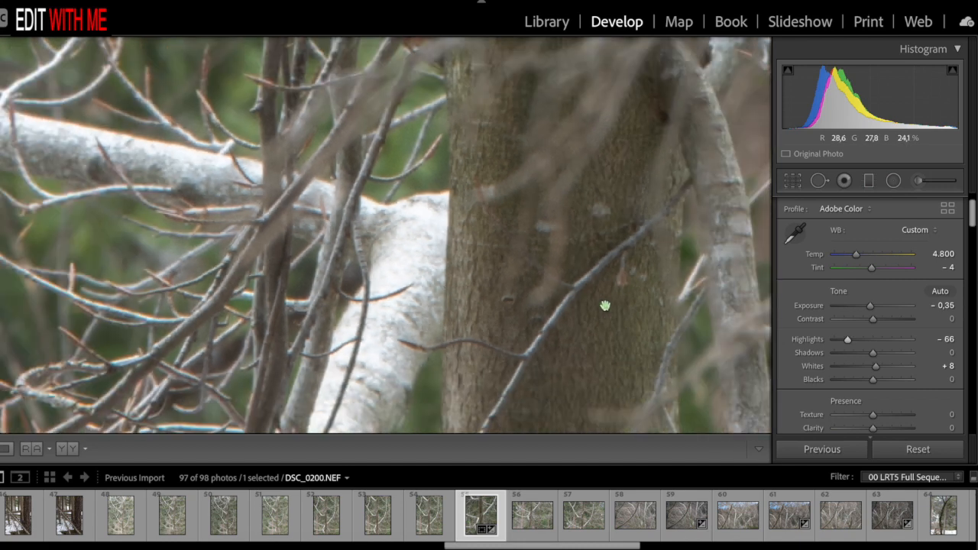
{"action": "key", "text": "ctrl+minus"}
{"action": "key", "text": "ctrl+minus"}
{"action": "key", "text": "ctrl+minus"}
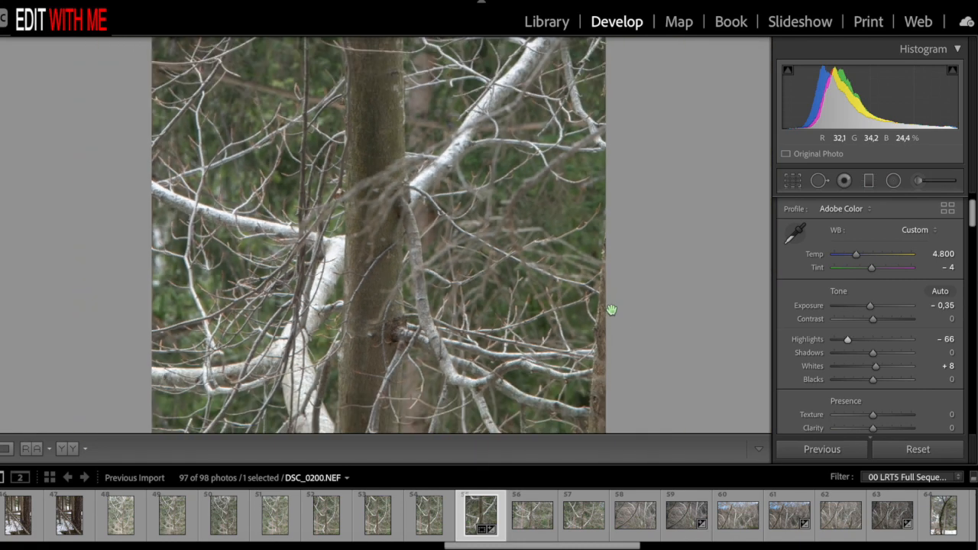
{"action": "key", "text": "ctrl+minus"}
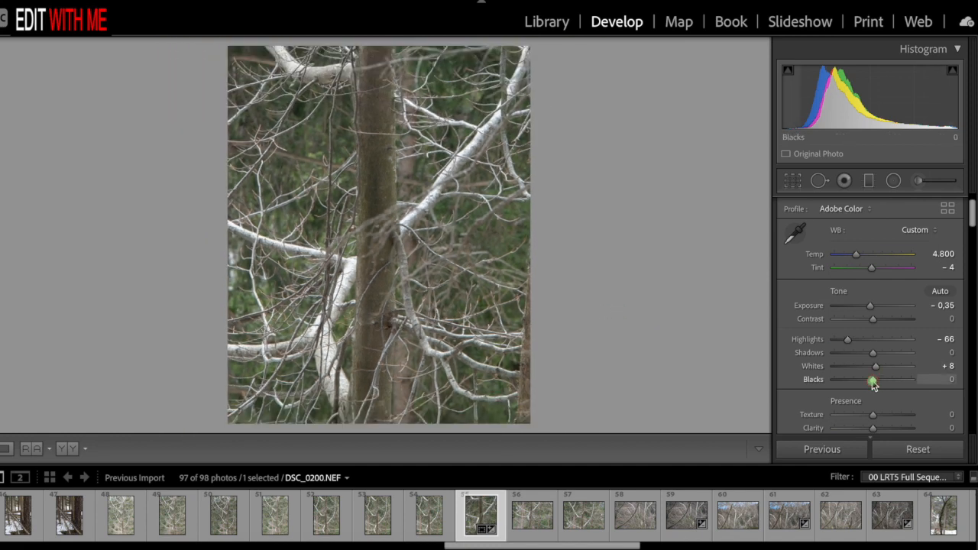
{"action": "left_click_drag", "start_coordinate": [874, 384], "coordinate": [852, 384]}
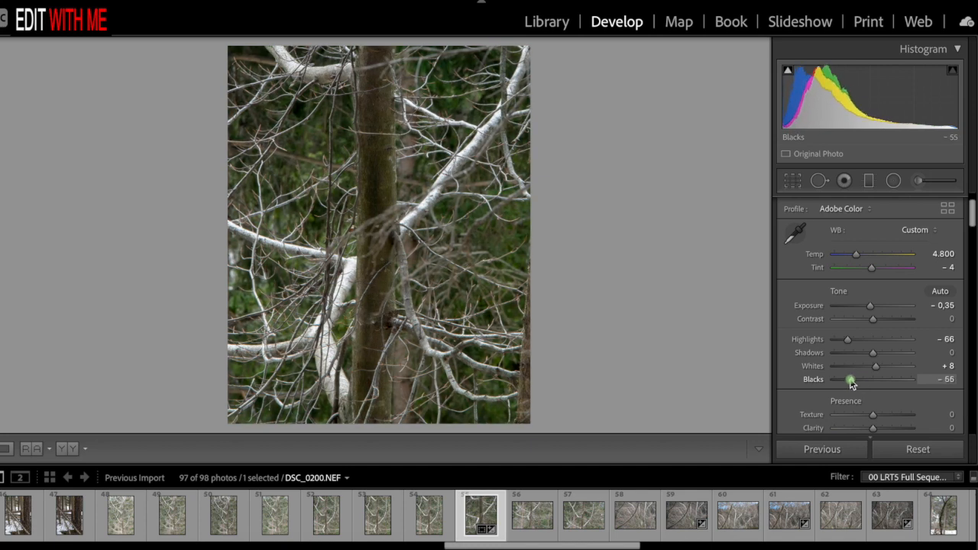
{"action": "left_click_drag", "start_coordinate": [852, 384], "coordinate": [855, 385]}
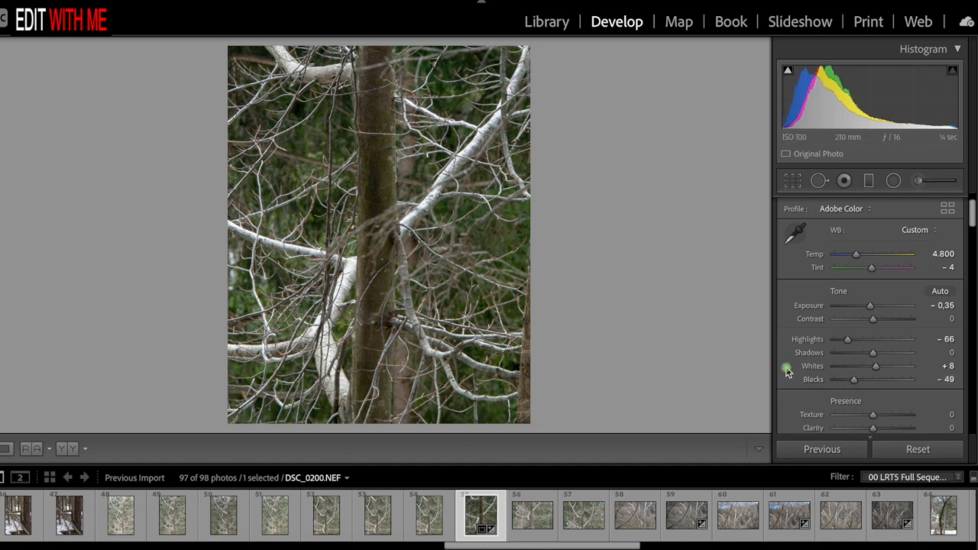
- Reduce Vibrance to -25
{"action": "scroll", "coordinate": [896, 378], "scroll_direction": "down", "scroll_amount": 3}
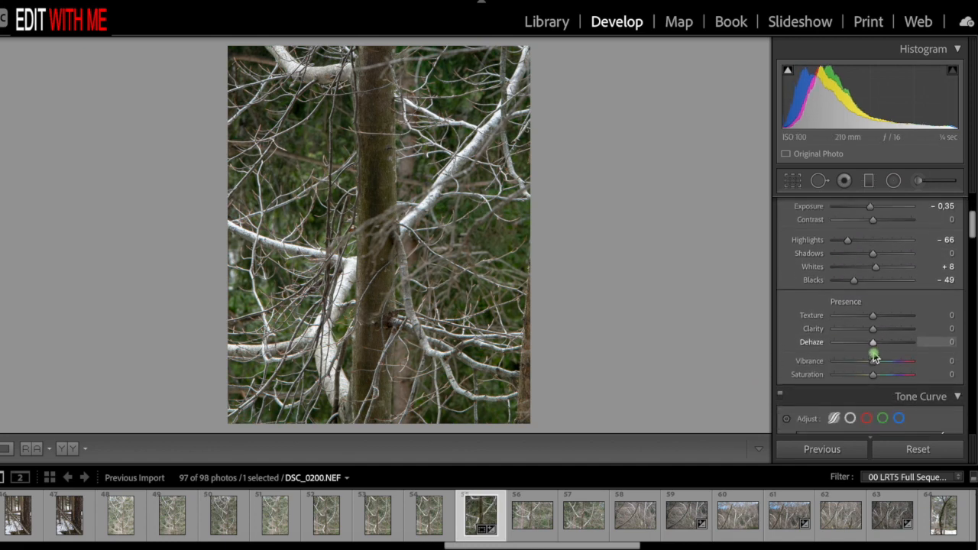
{"action": "scroll", "coordinate": [876, 315], "scroll_direction": "down", "scroll_amount": 2}
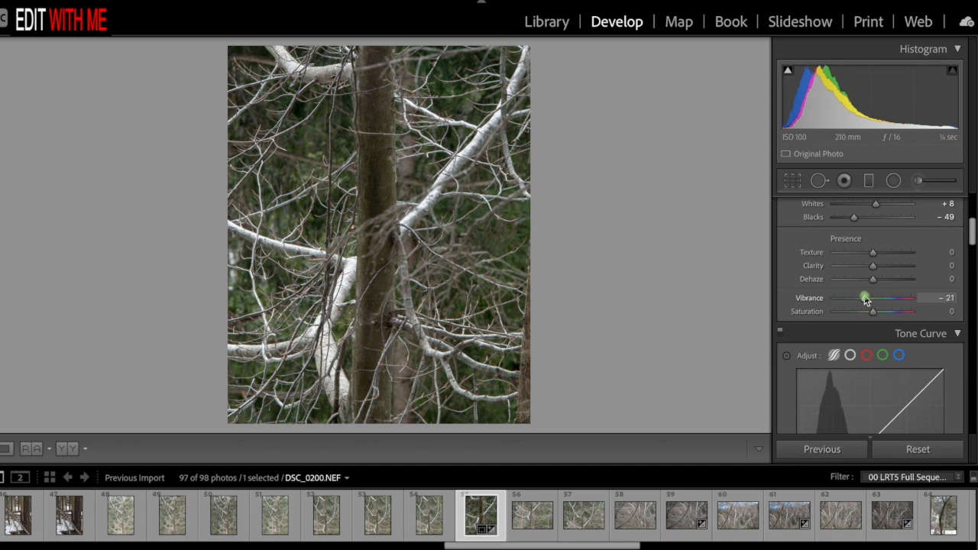
{"action": "left_click_drag", "start_coordinate": [866, 301], "coordinate": [864, 300]}
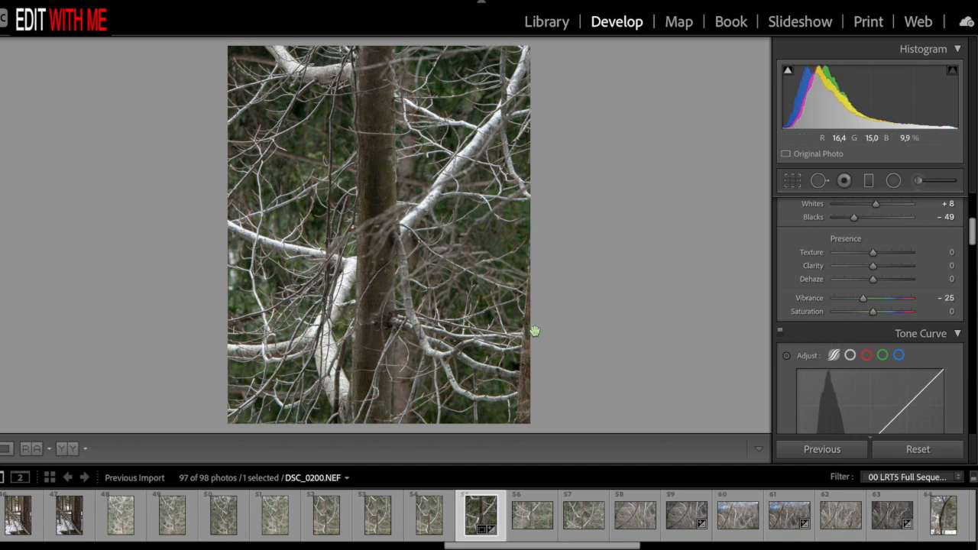
- Try a contrast-boosting tone curve with Lights at +38 and Darks at -39
{"action": "scroll", "coordinate": [869, 340], "scroll_direction": "down", "scroll_amount": 6}
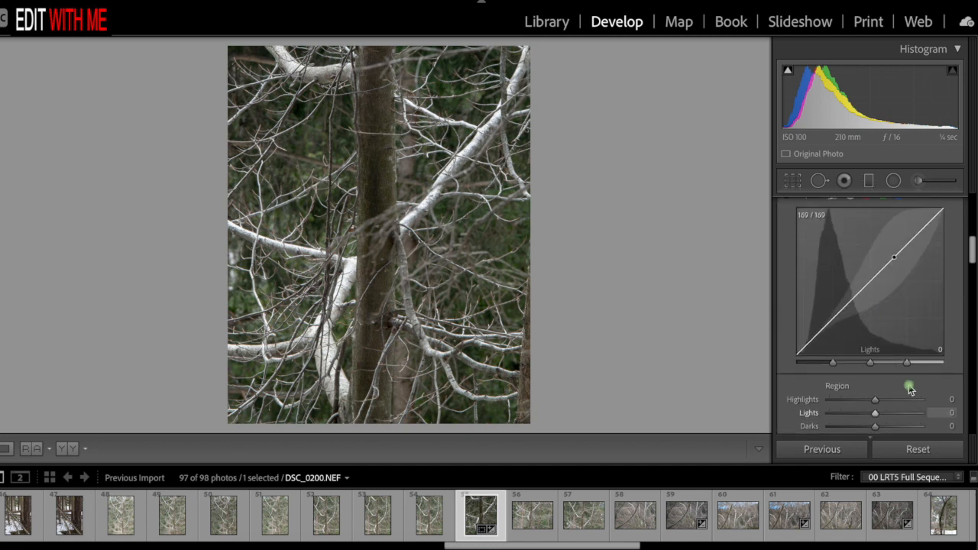
{"action": "scroll", "coordinate": [881, 411], "scroll_direction": "down", "scroll_amount": 1}
{"action": "scroll", "coordinate": [909, 340], "scroll_direction": "up", "scroll_amount": 1}
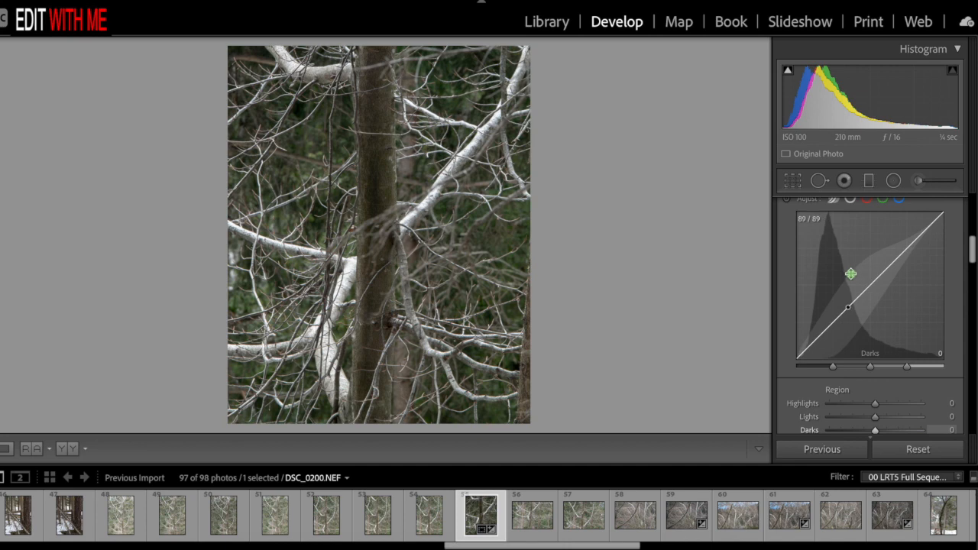
{"action": "scroll", "coordinate": [856, 271], "scroll_direction": "up", "scroll_amount": 1}
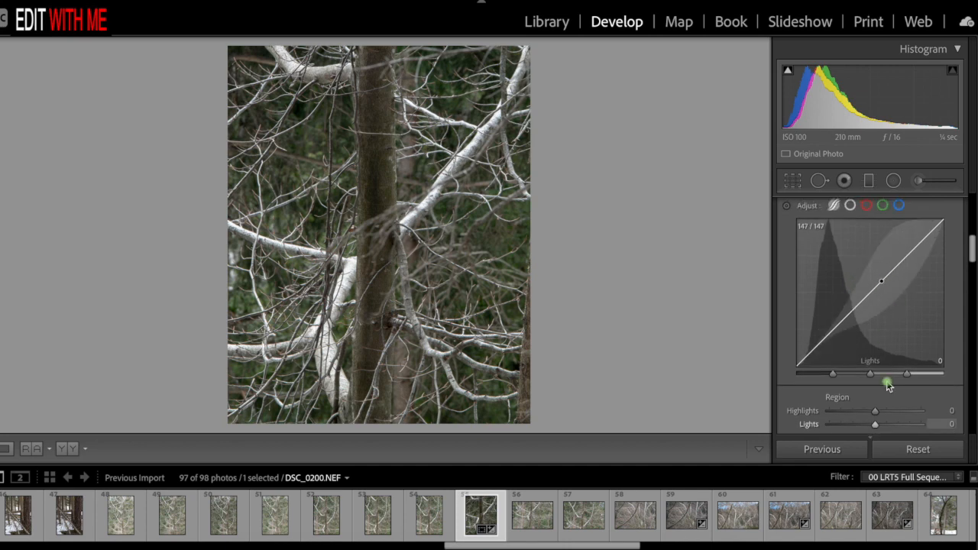
{"action": "scroll", "coordinate": [888, 387], "scroll_direction": "down", "scroll_amount": 2}
{"action": "scroll", "coordinate": [888, 389], "scroll_direction": "down", "scroll_amount": 4}
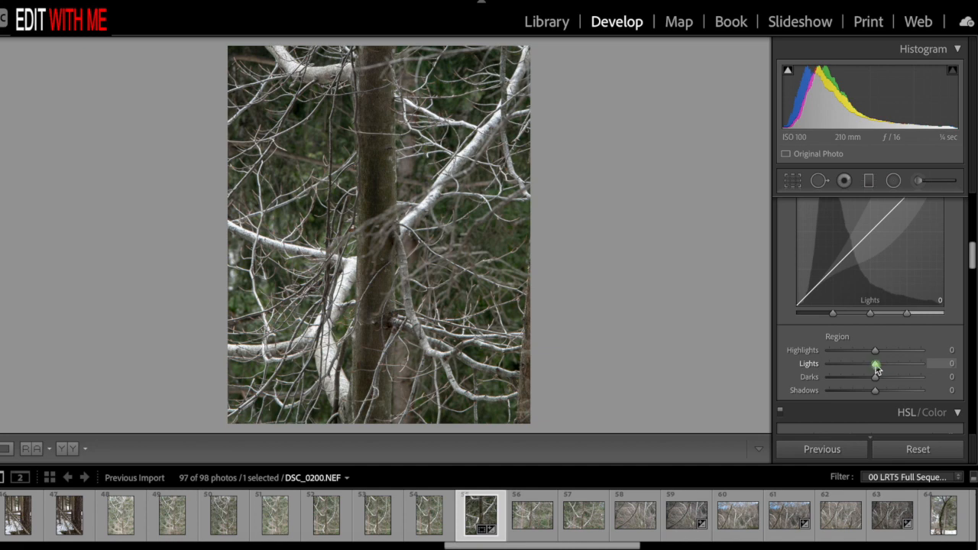
{"action": "left_click_drag", "start_coordinate": [880, 364], "coordinate": [858, 381]}
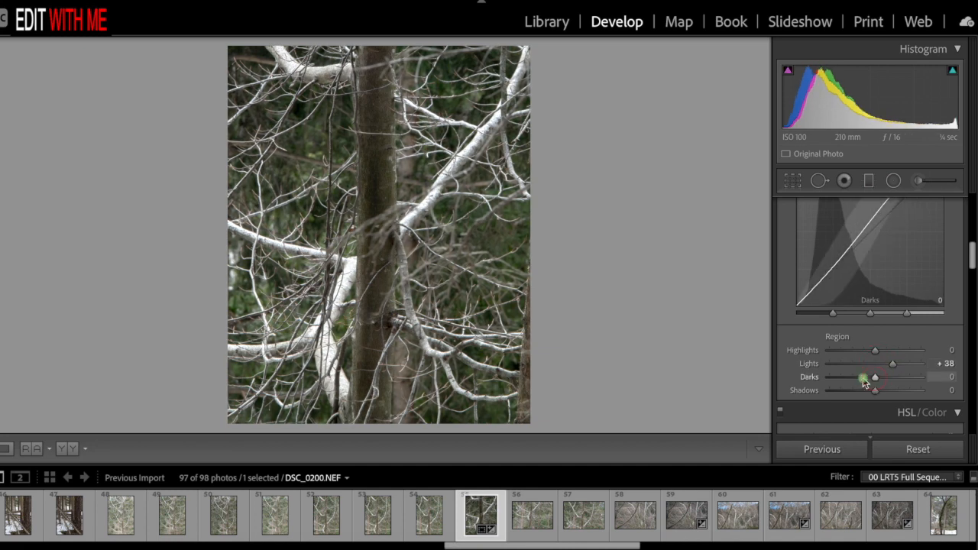
{"action": "scroll", "coordinate": [902, 273], "scroll_direction": "up", "scroll_amount": 8}
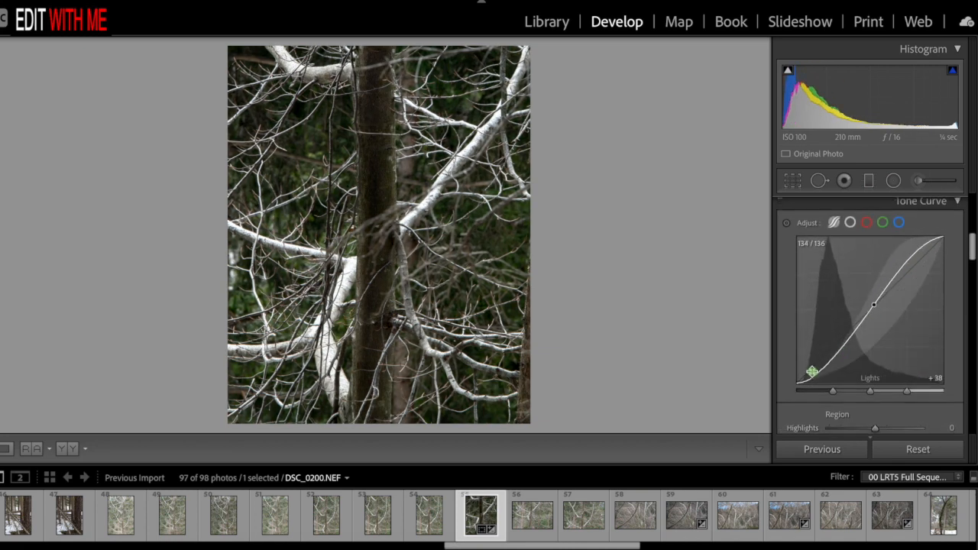
{"action": "scroll", "coordinate": [876, 343], "scroll_direction": "down", "scroll_amount": 7}
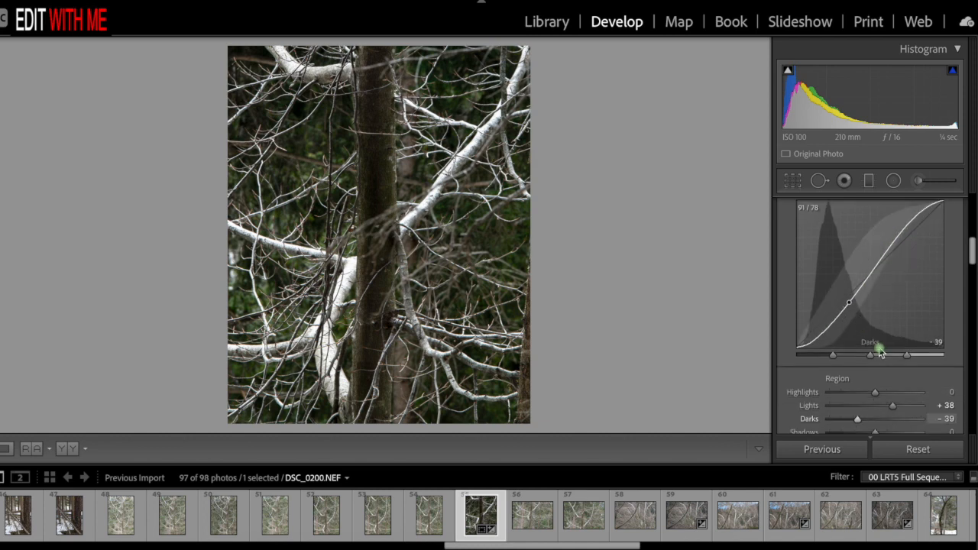
- Reset the tone curve's Lights to 0 and set its Darks to -11 and Shadows to +30
{"action": "mouse_move", "coordinate": [865, 386]}
{"action": "left_mouse_down"}
{"action": "mouse_move", "coordinate": [876, 386]}
{"action": "mouse_move", "coordinate": [875, 375]}
{"action": "left_mouse_up"}
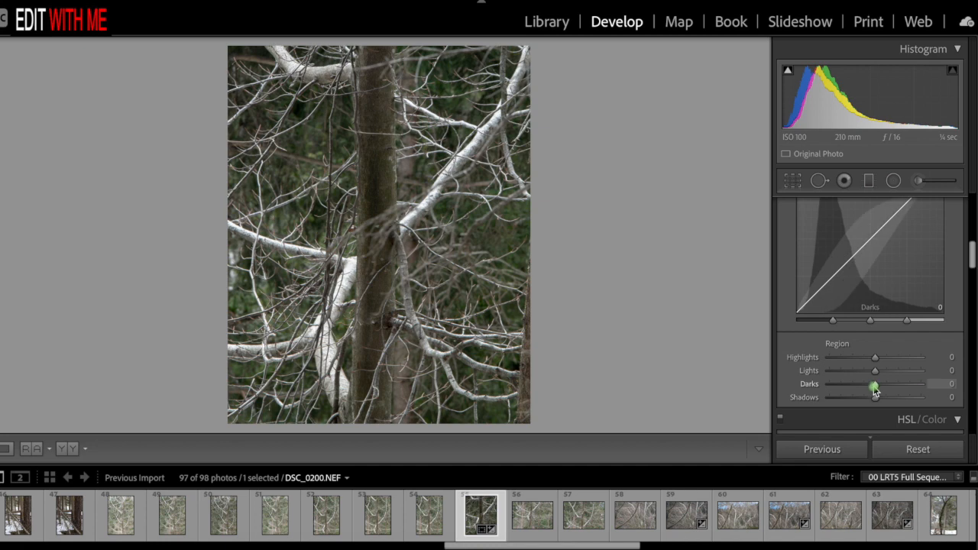
{"action": "left_click_drag", "start_coordinate": [876, 390], "coordinate": [871, 386]}
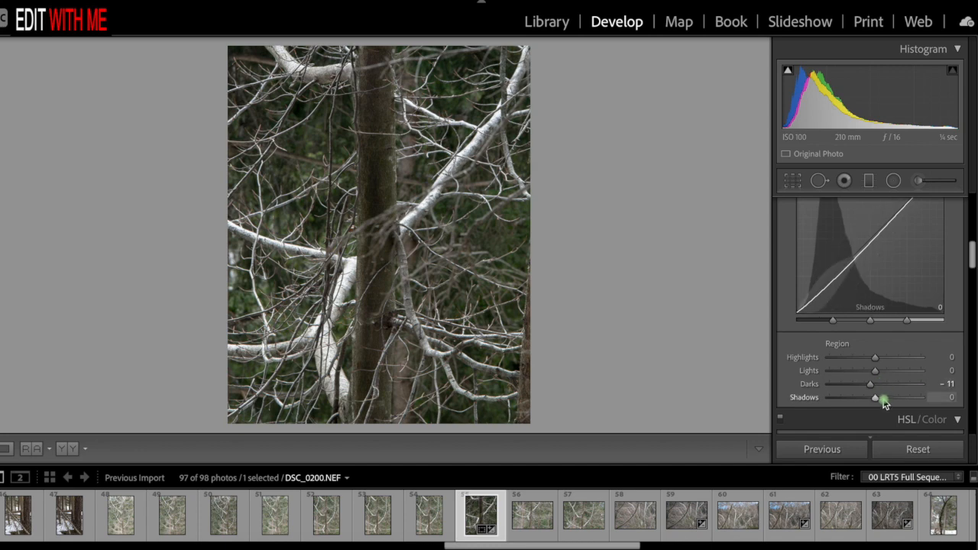
{"action": "mouse_move", "coordinate": [877, 403]}
{"action": "left_mouse_down"}
{"action": "mouse_move", "coordinate": [868, 401]}
{"action": "mouse_move", "coordinate": [893, 397]}
{"action": "left_mouse_up"}
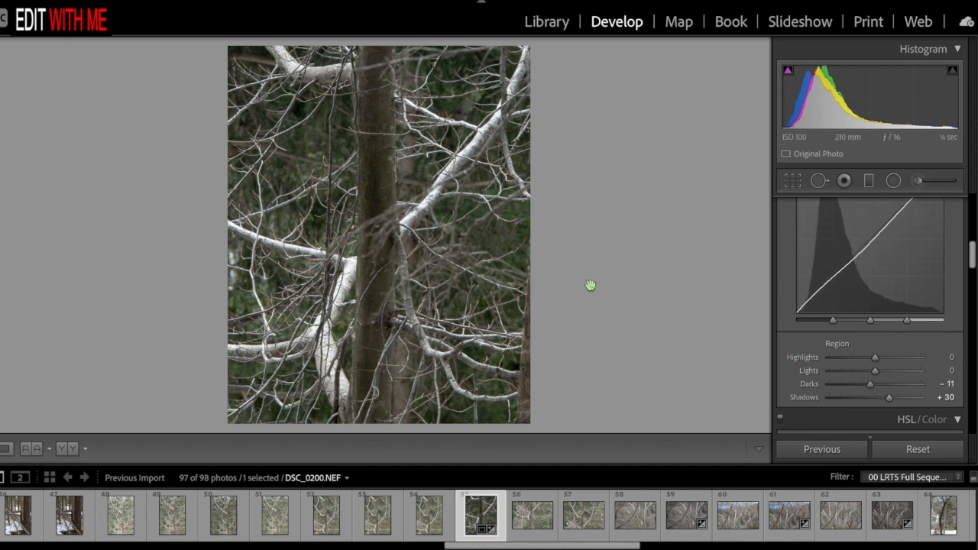
- Reduce the Green saturation to -50 in the HSL adjustments
{"action": "scroll", "coordinate": [874, 367], "scroll_direction": "down", "scroll_amount": 4}
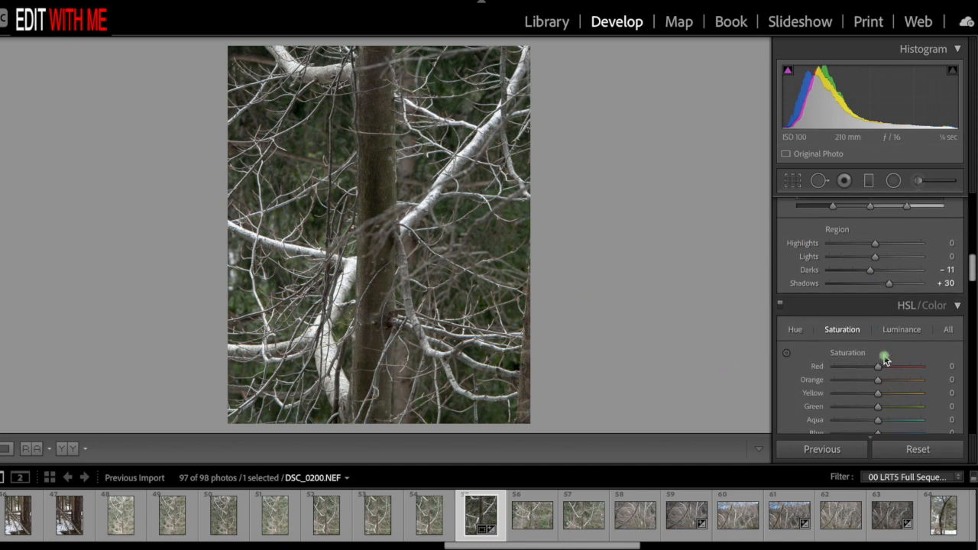
{"action": "scroll", "coordinate": [885, 361], "scroll_direction": "down", "scroll_amount": 2}
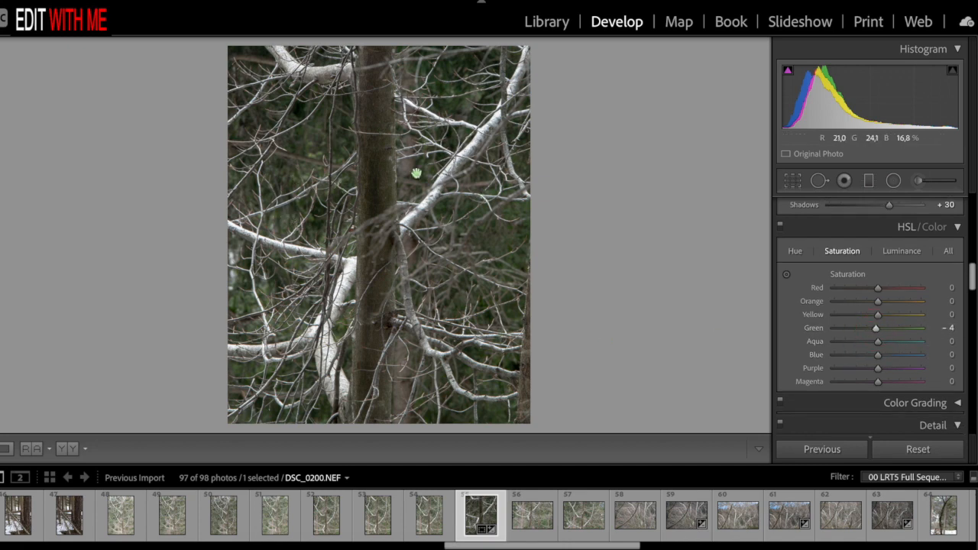
{"action": "left_click_drag", "start_coordinate": [868, 329], "coordinate": [864, 327]}
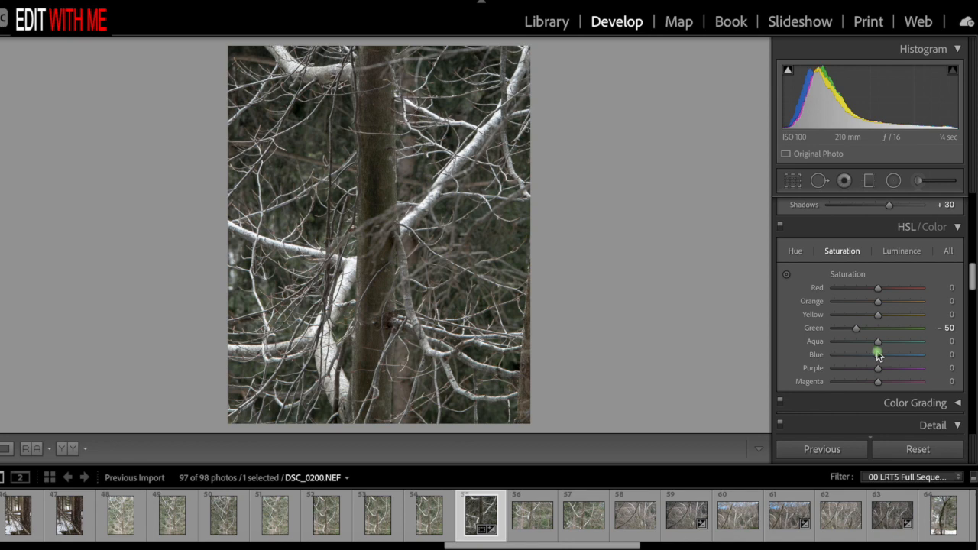
- Sharpen the photo with Amount 77, Radius 1.2 and Masking 48, judging the white branch and trunk bark up close
{"action": "scroll", "coordinate": [876, 345], "scroll_direction": "down", "scroll_amount": 5}
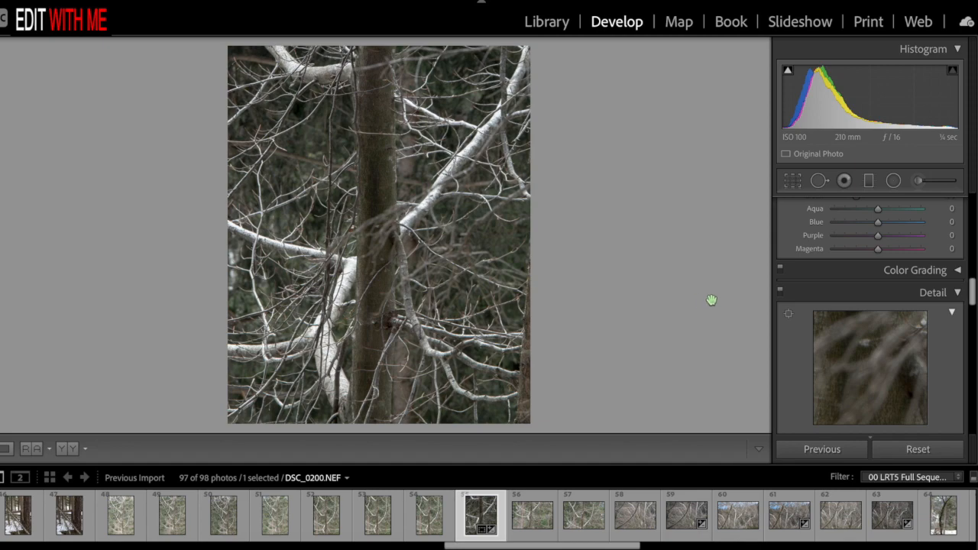
{"action": "left_click", "coordinate": [368, 258]}
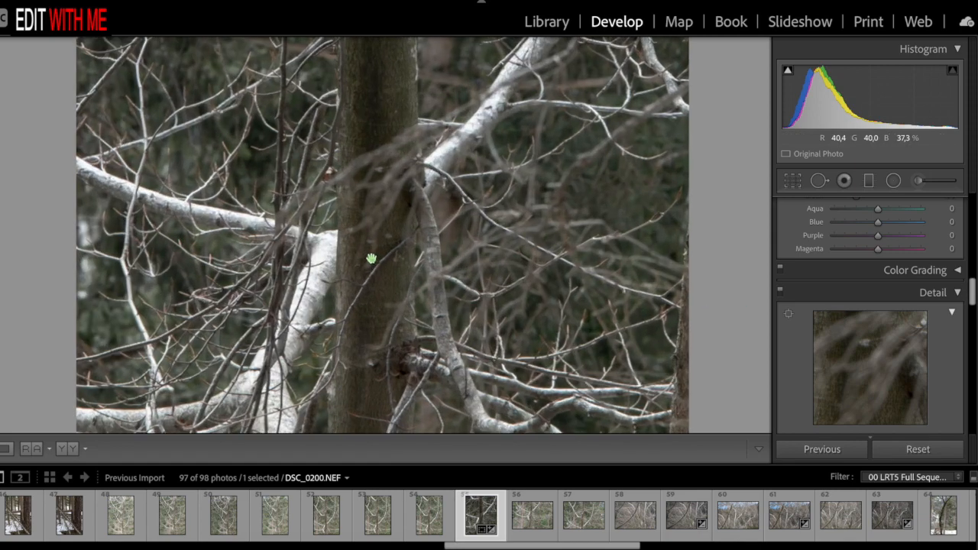
{"action": "key", "text": "ctrl+equal"}
{"action": "key", "text": "ctrl+equal"}
{"action": "key", "text": "ctrl+equal"}
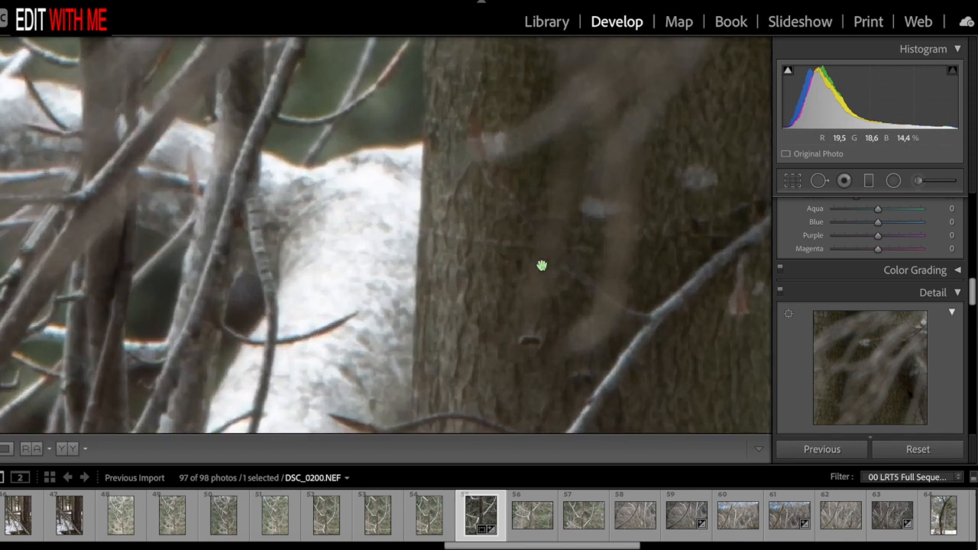
{"action": "scroll", "coordinate": [834, 354], "scroll_direction": "down", "scroll_amount": 5}
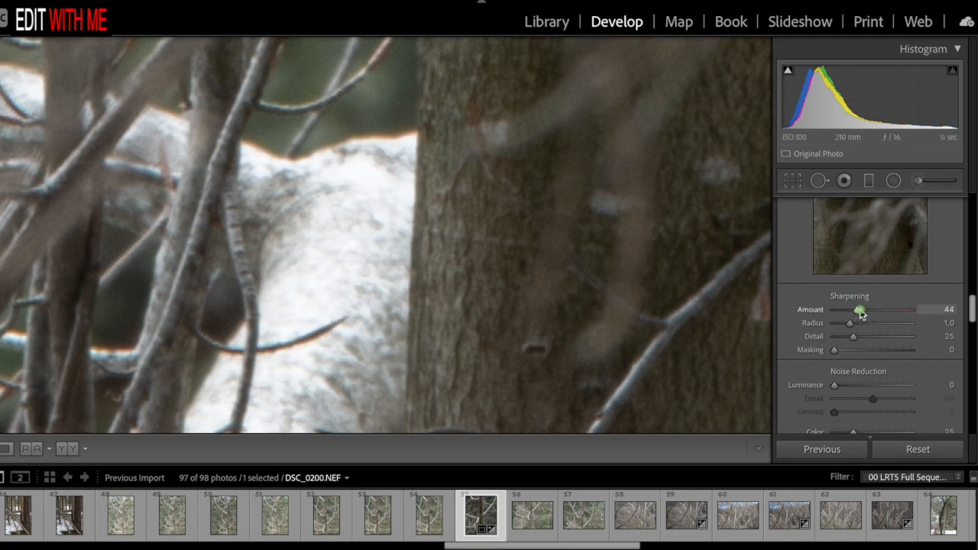
{"action": "left_click_drag", "start_coordinate": [875, 313], "coordinate": [881, 314]}
{"action": "left_click_drag", "start_coordinate": [879, 315], "coordinate": [930, 314]}
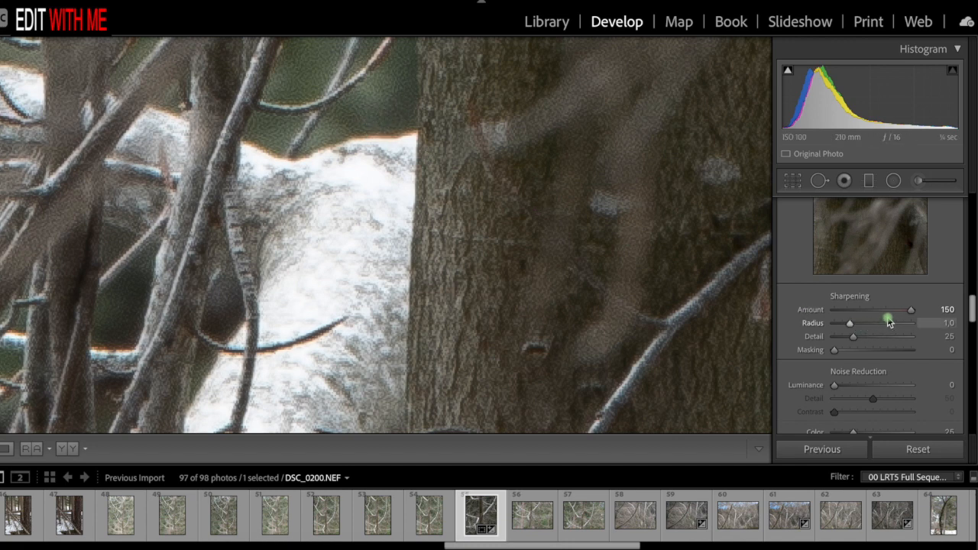
{"action": "left_click_drag", "start_coordinate": [909, 311], "coordinate": [874, 311]}
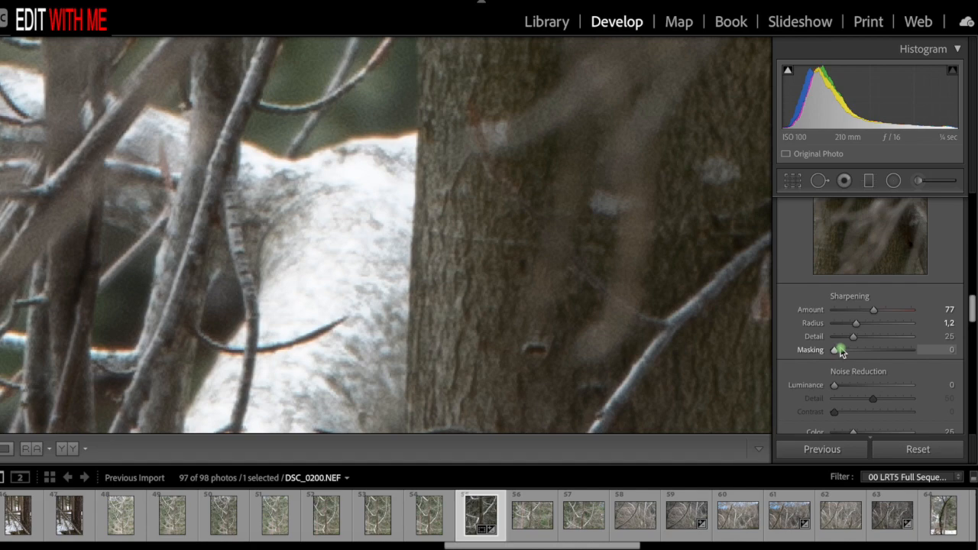
{"action": "left_click_drag", "start_coordinate": [835, 350], "coordinate": [882, 354]}
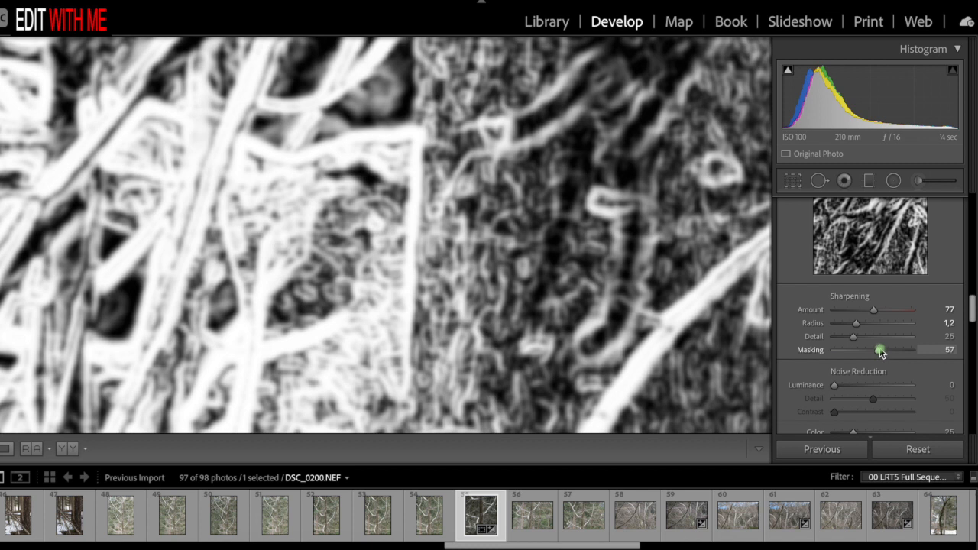
{"action": "left_click_drag", "start_coordinate": [880, 351], "coordinate": [871, 350]}
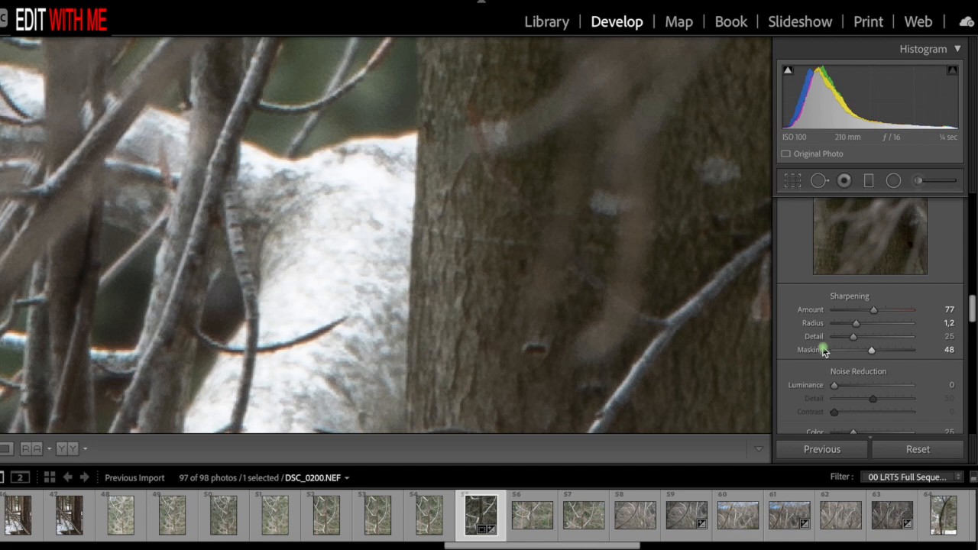
- Set noise reduction to Luminance 23 and Color 100, checking the area where the white branch meets the trunk
{"action": "key", "text": "super+equal"}
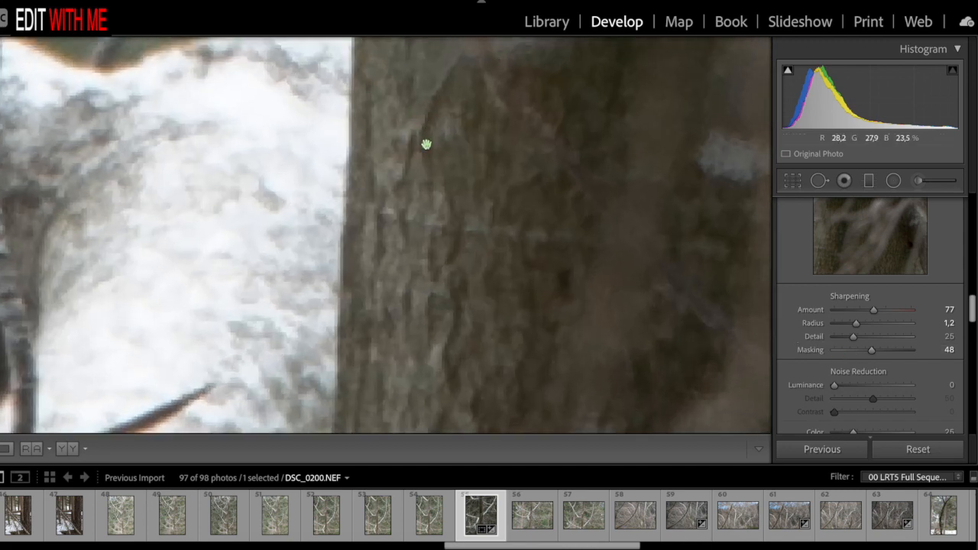
{"action": "scroll", "coordinate": [423, 155], "scroll_direction": "up", "scroll_amount": 3}
{"action": "scroll", "coordinate": [423, 156], "scroll_direction": "left", "scroll_amount": 3}
{"action": "scroll", "coordinate": [423, 156], "scroll_direction": "up", "scroll_amount": 3}
{"action": "scroll", "coordinate": [424, 155], "scroll_direction": "left", "scroll_amount": 1}
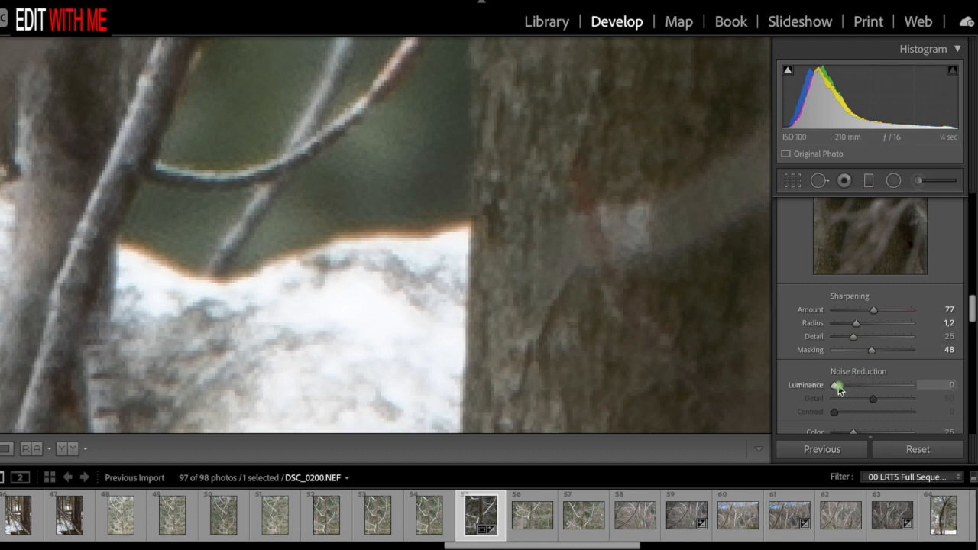
{"action": "left_click_drag", "start_coordinate": [836, 390], "coordinate": [845, 391]}
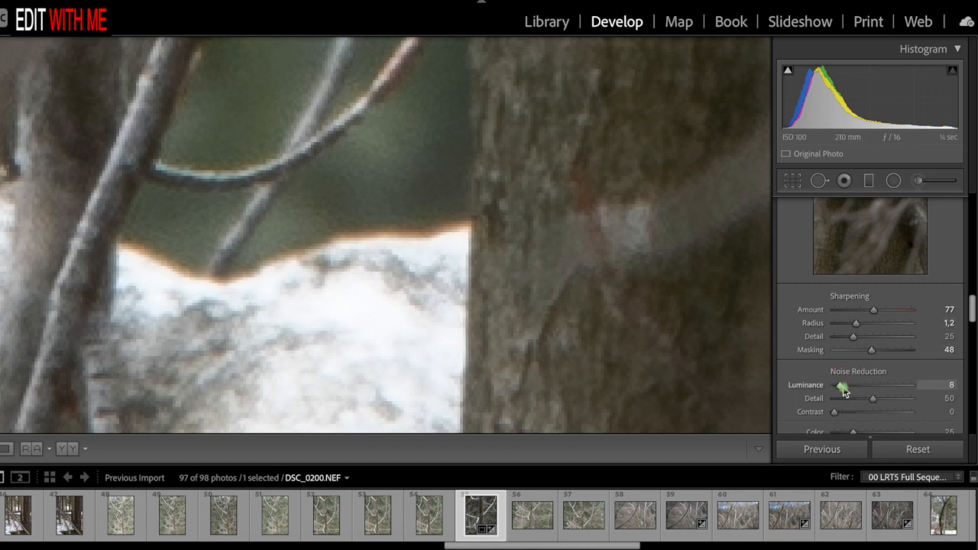
{"action": "mouse_move", "coordinate": [851, 389]}
{"action": "left_mouse_down"}
{"action": "mouse_move", "coordinate": [828, 386]}
{"action": "mouse_move", "coordinate": [845, 389]}
{"action": "left_mouse_up"}
{"action": "scroll", "coordinate": [852, 378], "scroll_direction": "down", "scroll_amount": 3}
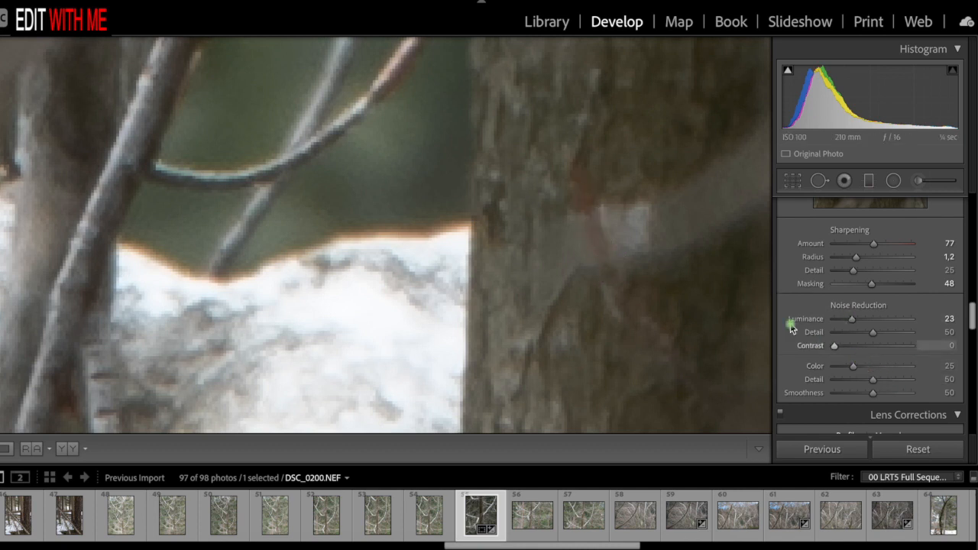
{"action": "left_click_drag", "start_coordinate": [850, 367], "coordinate": [930, 371]}
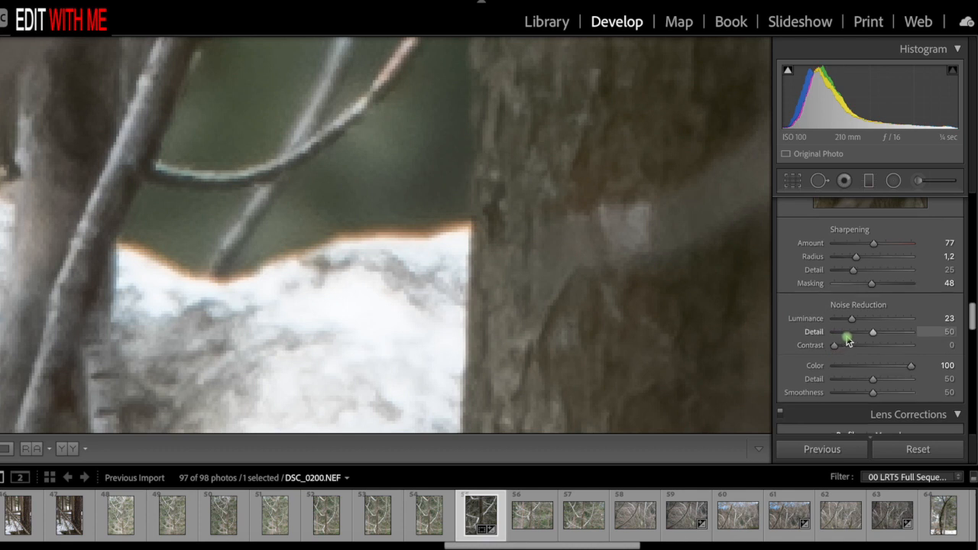
- Enable Remove Chromatic Aberration, switching it off and on to compare the color fringes along the white branch's edge
{"action": "scroll", "coordinate": [841, 336], "scroll_direction": "down", "scroll_amount": 3}
{"action": "scroll", "coordinate": [845, 327], "scroll_direction": "down", "scroll_amount": 1}
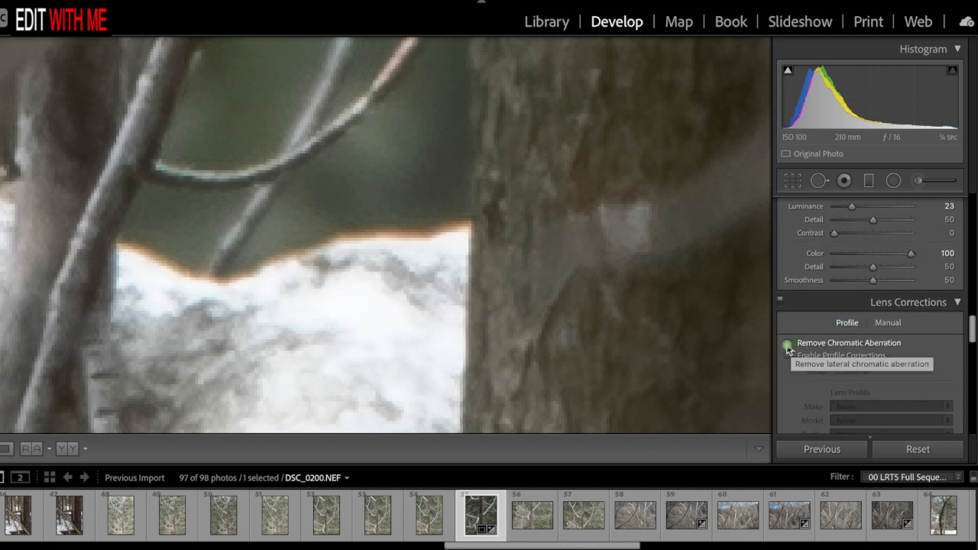
{"action": "left_click", "coordinate": [788, 345]}
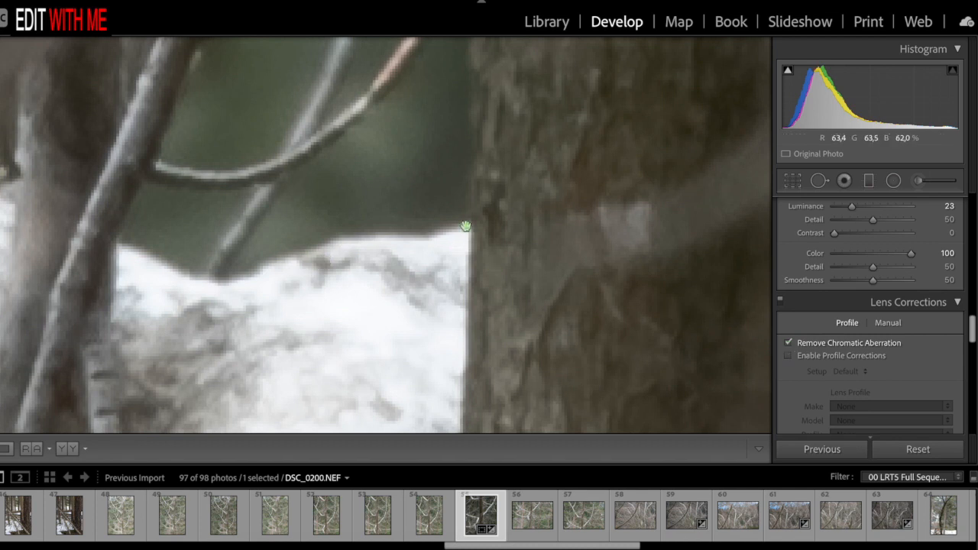
{"action": "left_click", "coordinate": [791, 344]}
{"action": "left_click", "coordinate": [790, 344]}
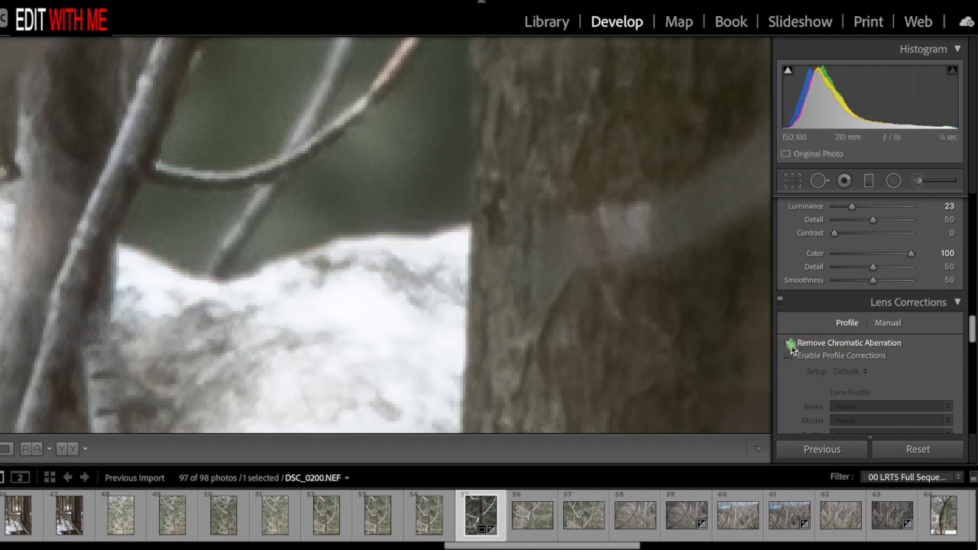
{"action": "left_click", "coordinate": [791, 344]}
{"action": "left_click", "coordinate": [791, 344]}
{"action": "left_click", "coordinate": [790, 345]}
{"action": "left_click", "coordinate": [791, 345]}
{"action": "left_click", "coordinate": [791, 345]}
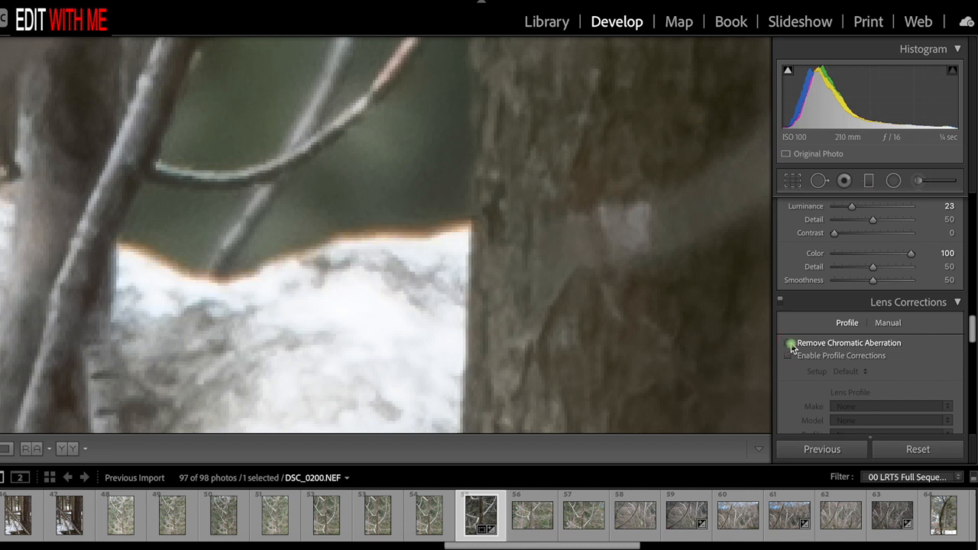
{"action": "left_click", "coordinate": [790, 345]}
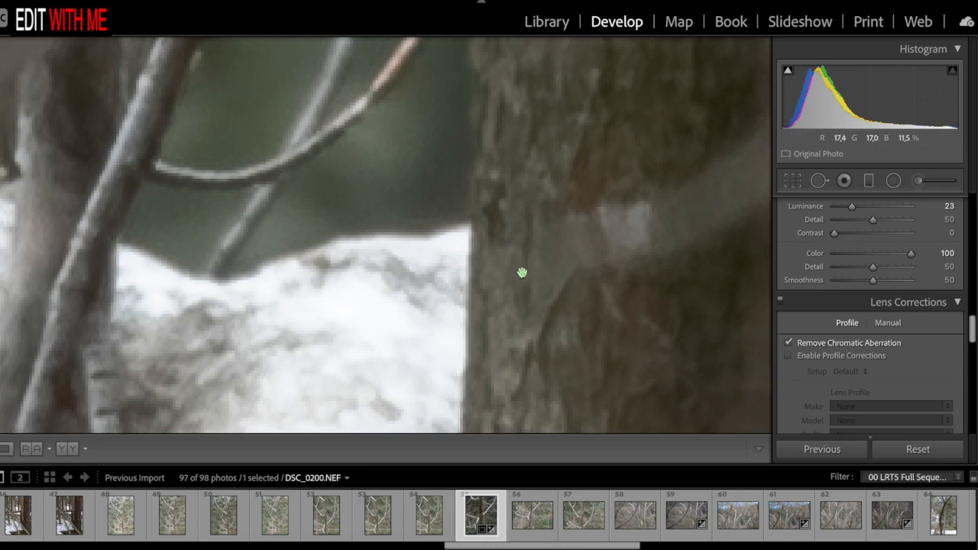
- Lower the Blue Primary saturation to -56 in the camera calibration, judging the effect on the whole photo
{"action": "key", "text": "ctrl+minus"}
{"action": "key", "text": "ctrl+minus"}
{"action": "key", "text": "ctrl+minus"}
{"action": "key", "text": "ctrl+minus"}
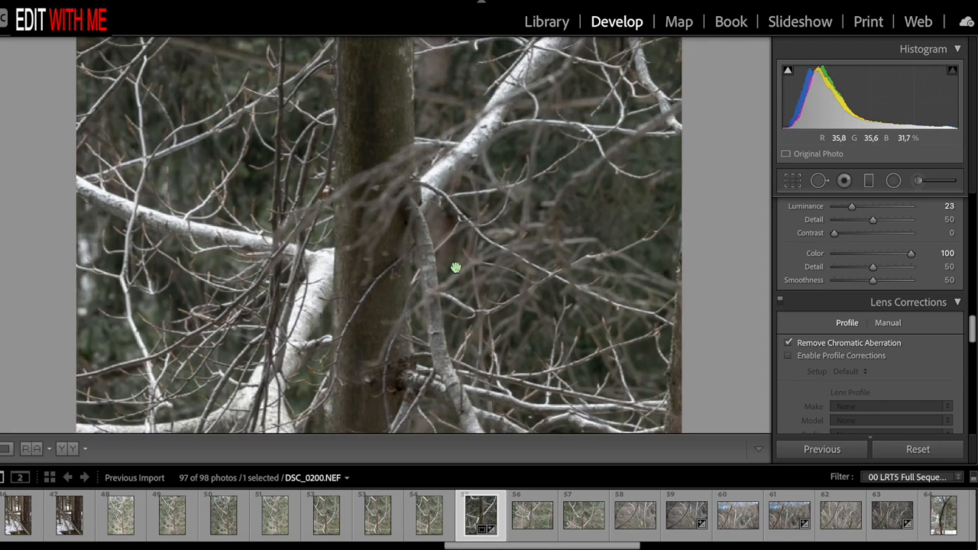
{"action": "key", "text": "ctrl+minus"}
{"action": "key", "text": "ctrl+minus"}
{"action": "key", "text": "ctrl+minus"}
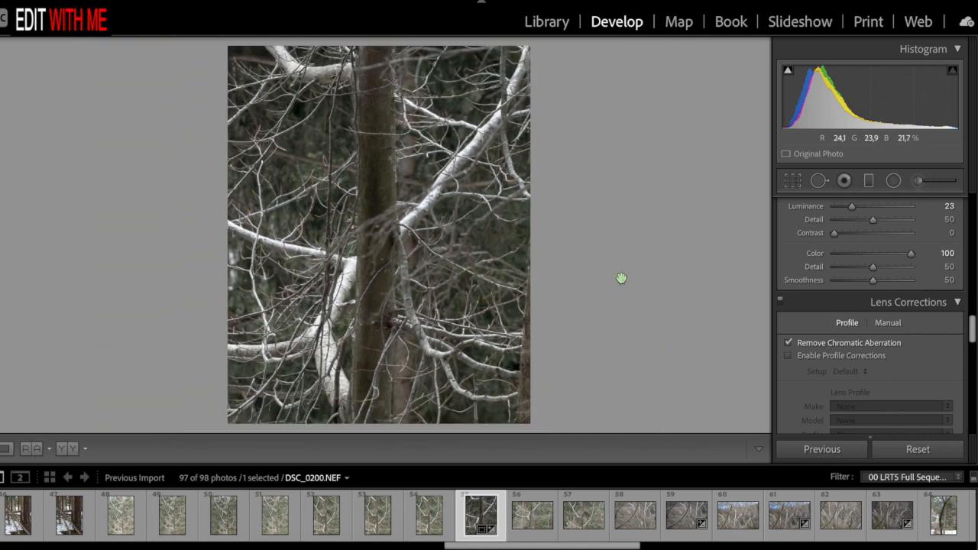
{"action": "scroll", "coordinate": [848, 327], "scroll_direction": "down", "scroll_amount": 8}
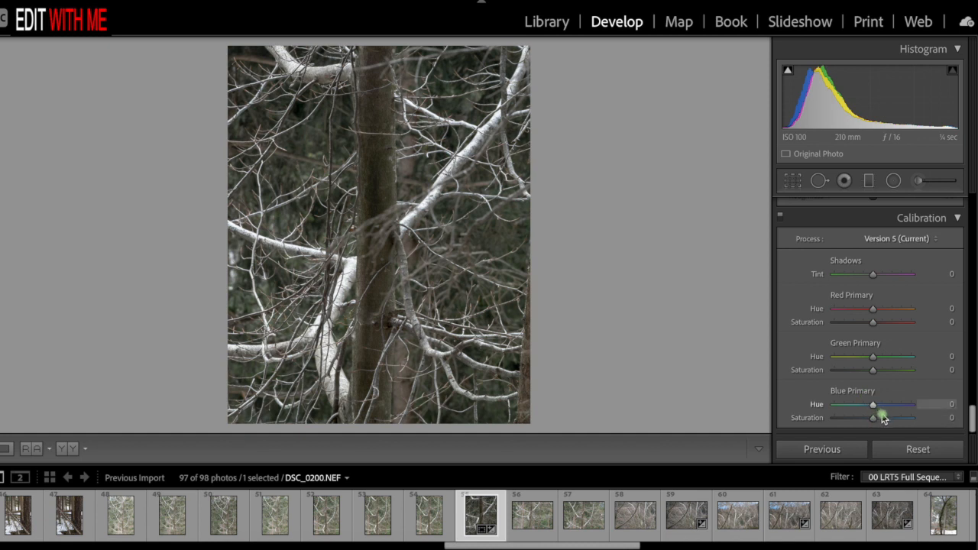
{"action": "mouse_move", "coordinate": [873, 418]}
{"action": "left_mouse_down"}
{"action": "mouse_move", "coordinate": [921, 422]}
{"action": "mouse_move", "coordinate": [857, 420]}
{"action": "left_mouse_up"}
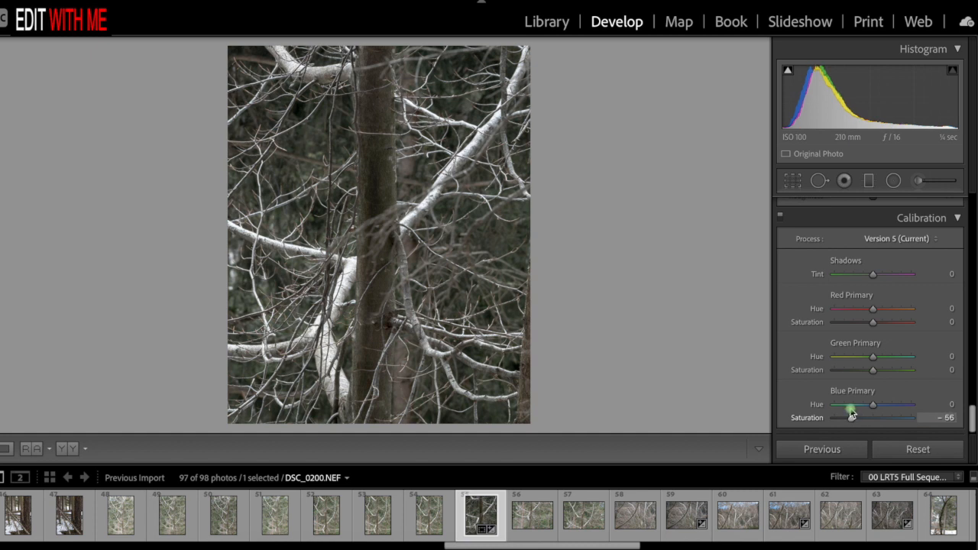
{"action": "left_click_drag", "start_coordinate": [850, 410], "coordinate": [851, 413]}
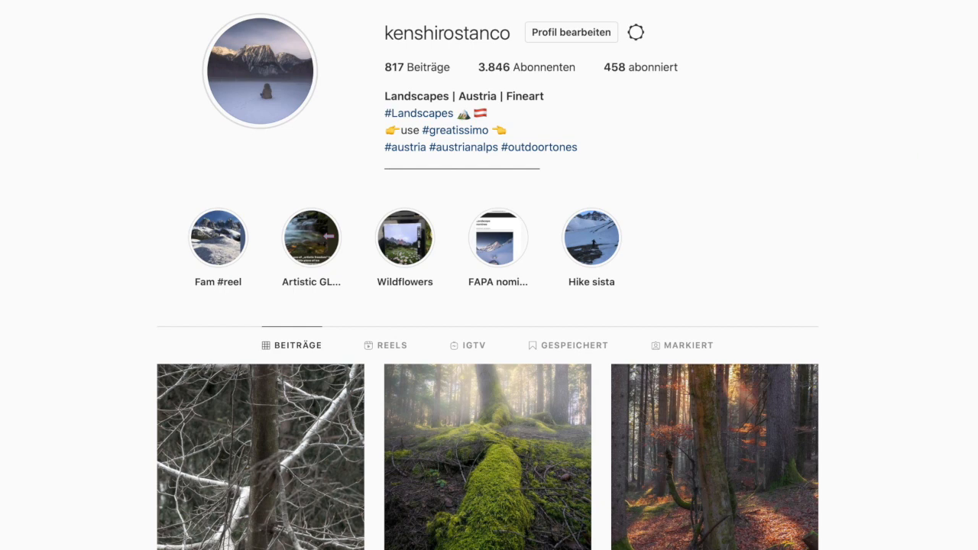
- Switch to the photographer's Instagram profile and look through the posted photos
{"action": "scroll", "coordinate": [489, 306], "scroll_direction": "down", "scroll_amount": 5}
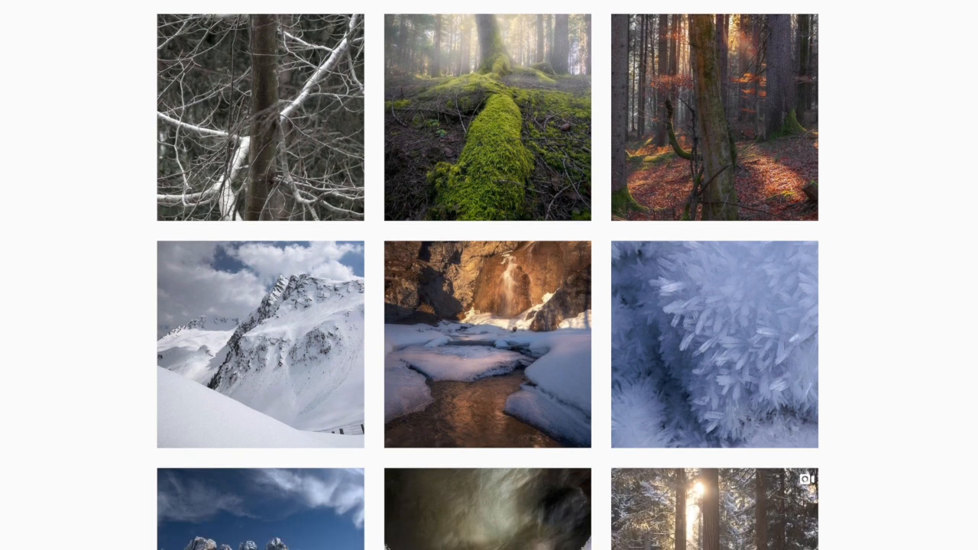
{"action": "scroll", "coordinate": [489, 276], "scroll_direction": "down", "scroll_amount": 5}
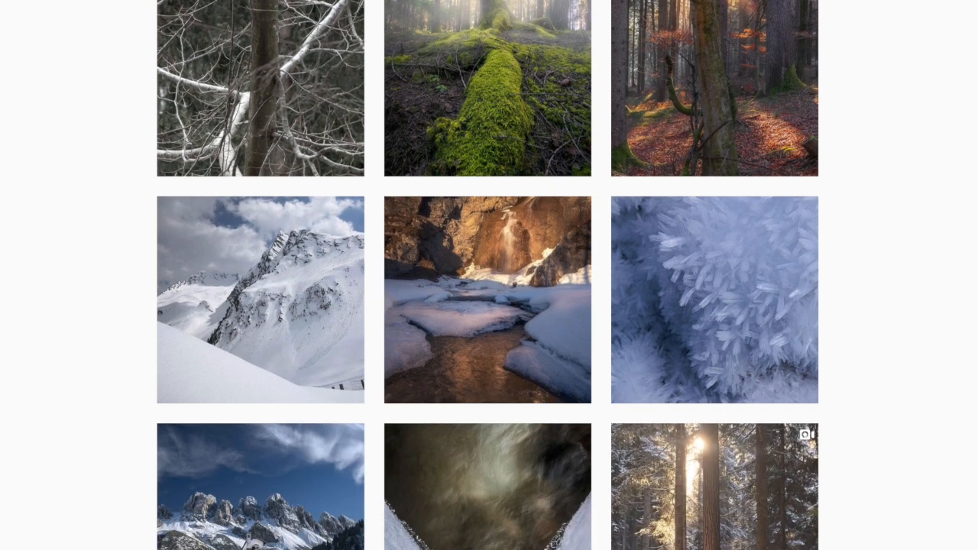
{"action": "scroll", "coordinate": [489, 276], "scroll_direction": "down", "scroll_amount": 2}
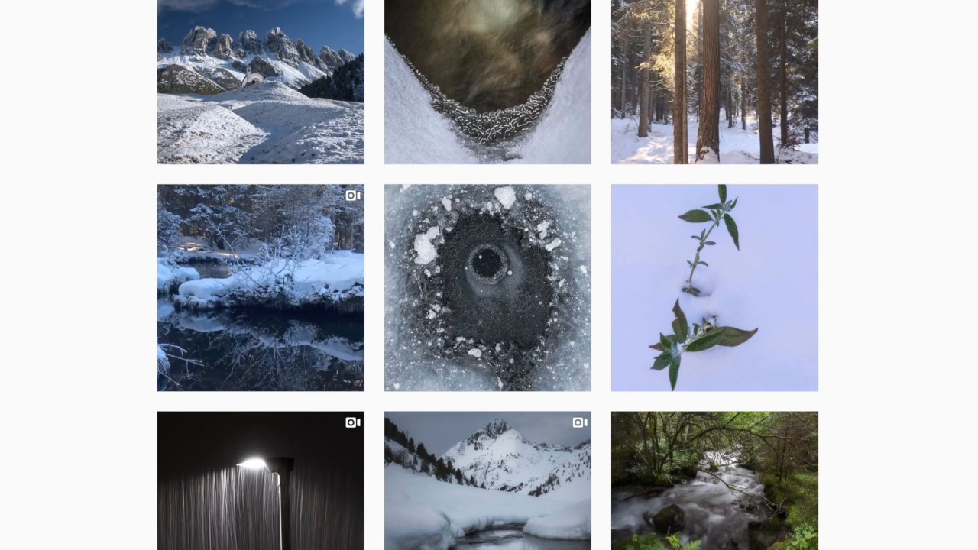
{"action": "scroll", "coordinate": [489, 276], "scroll_direction": "down", "scroll_amount": 9}
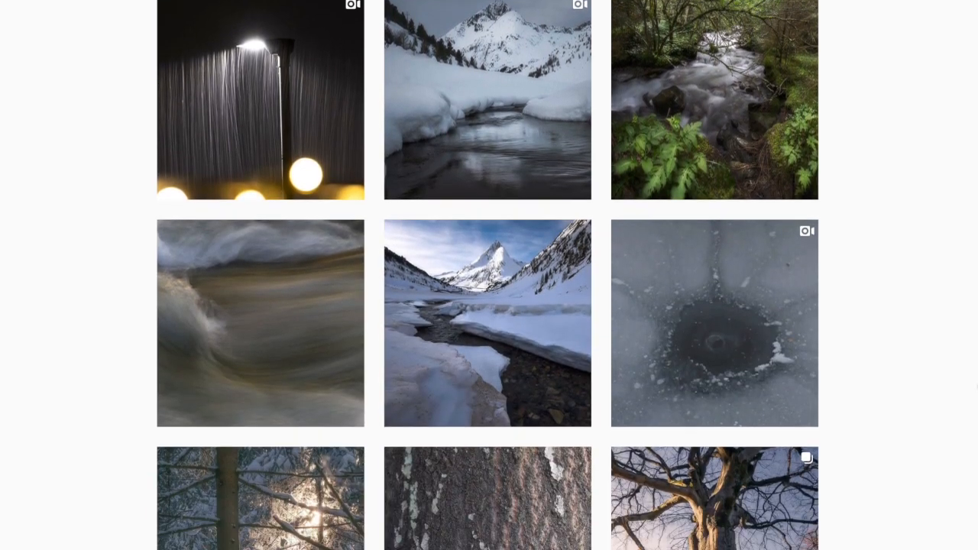
{"action": "scroll", "coordinate": [490, 276], "scroll_direction": "down", "scroll_amount": 1}
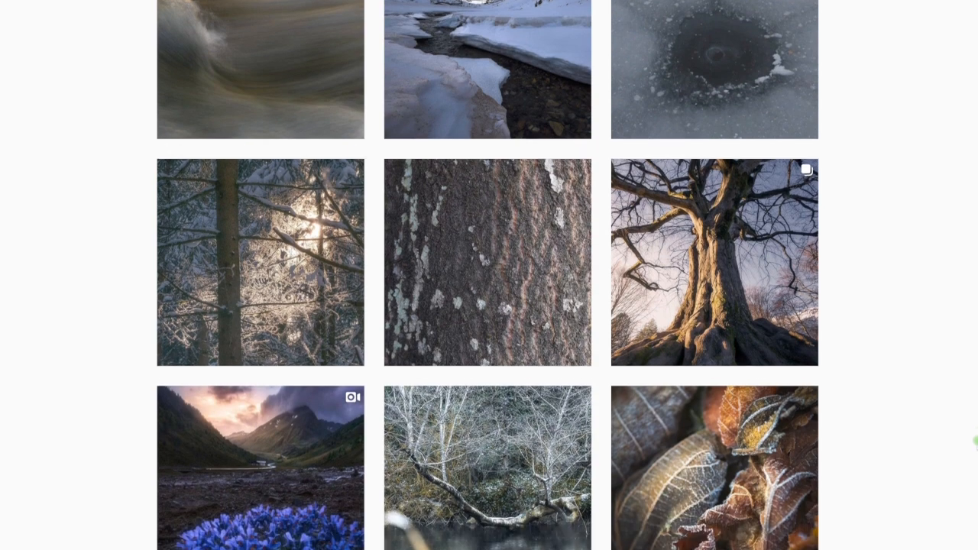